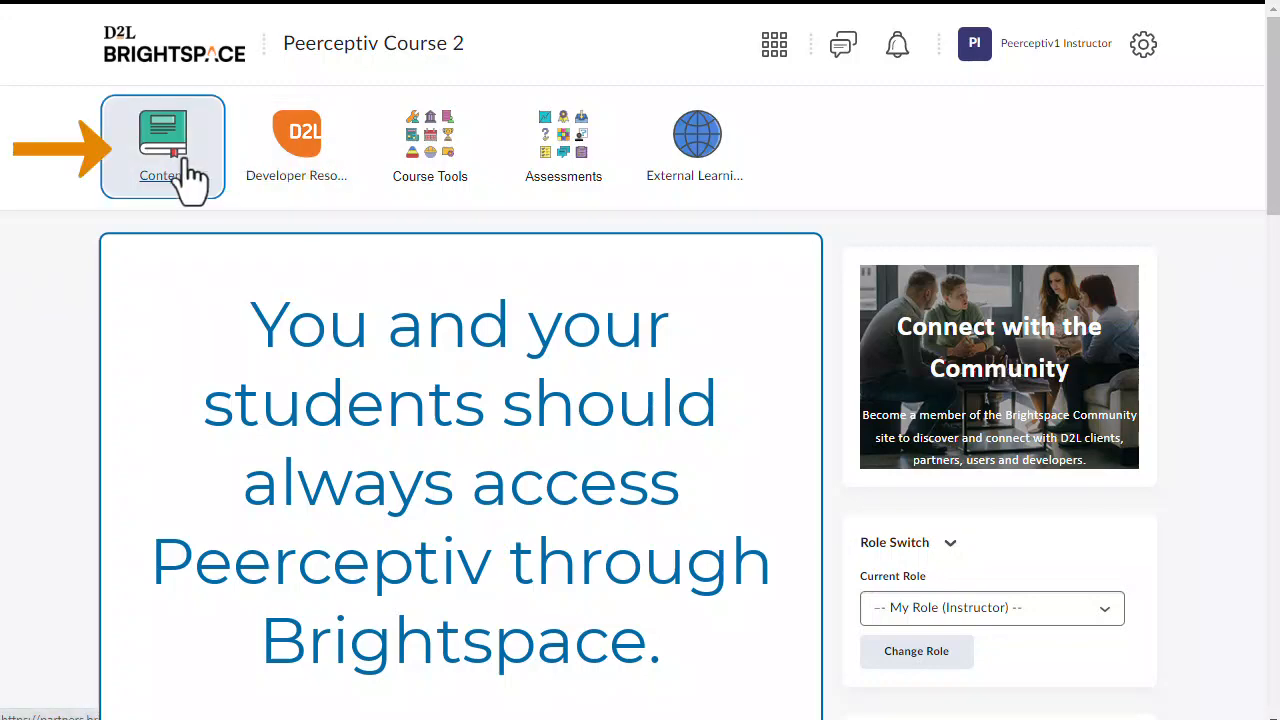
Step: Open the Peerceptiv Assignments module in the course content
{"action": "left_click", "coordinate": [186, 178]}
{"action": "scroll", "coordinate": [343, 525], "scroll_direction": "down", "scroll_amount": 3}
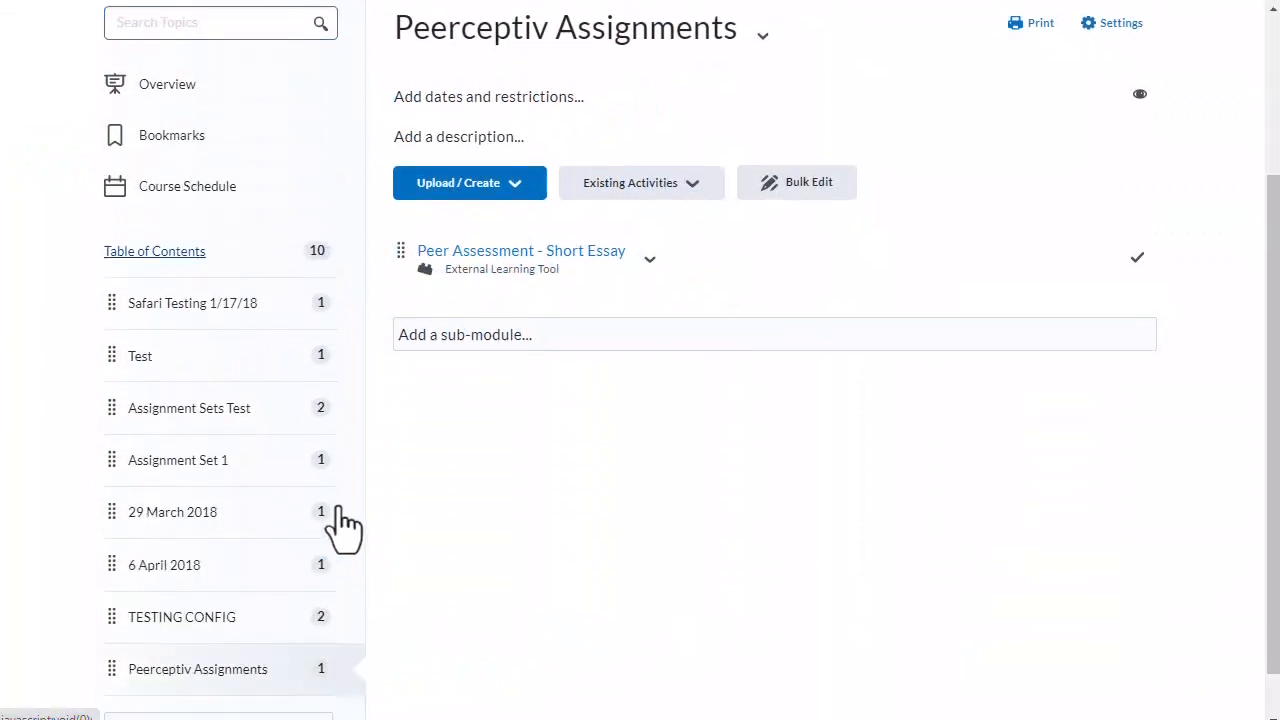
{"action": "scroll", "coordinate": [343, 525], "scroll_direction": "down", "scroll_amount": 1}
{"action": "scroll", "coordinate": [343, 525], "scroll_direction": "up", "scroll_amount": 3}
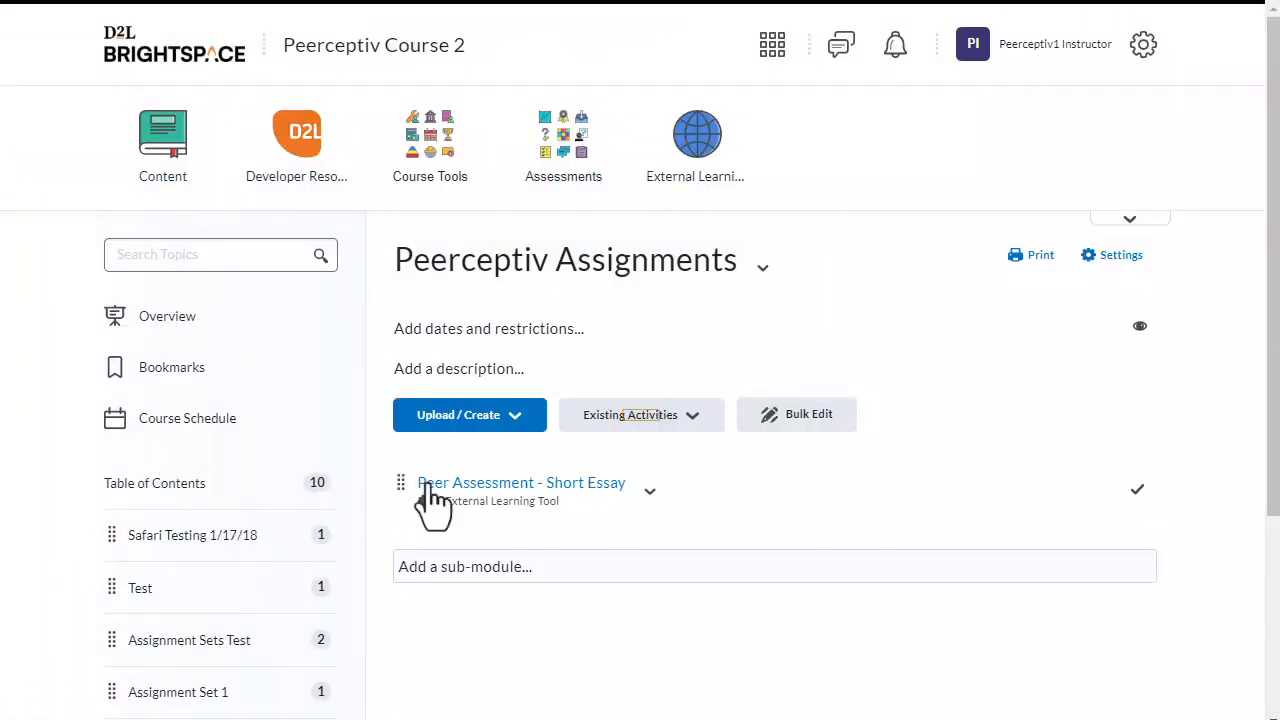
{"action": "left_click", "coordinate": [693, 425]}
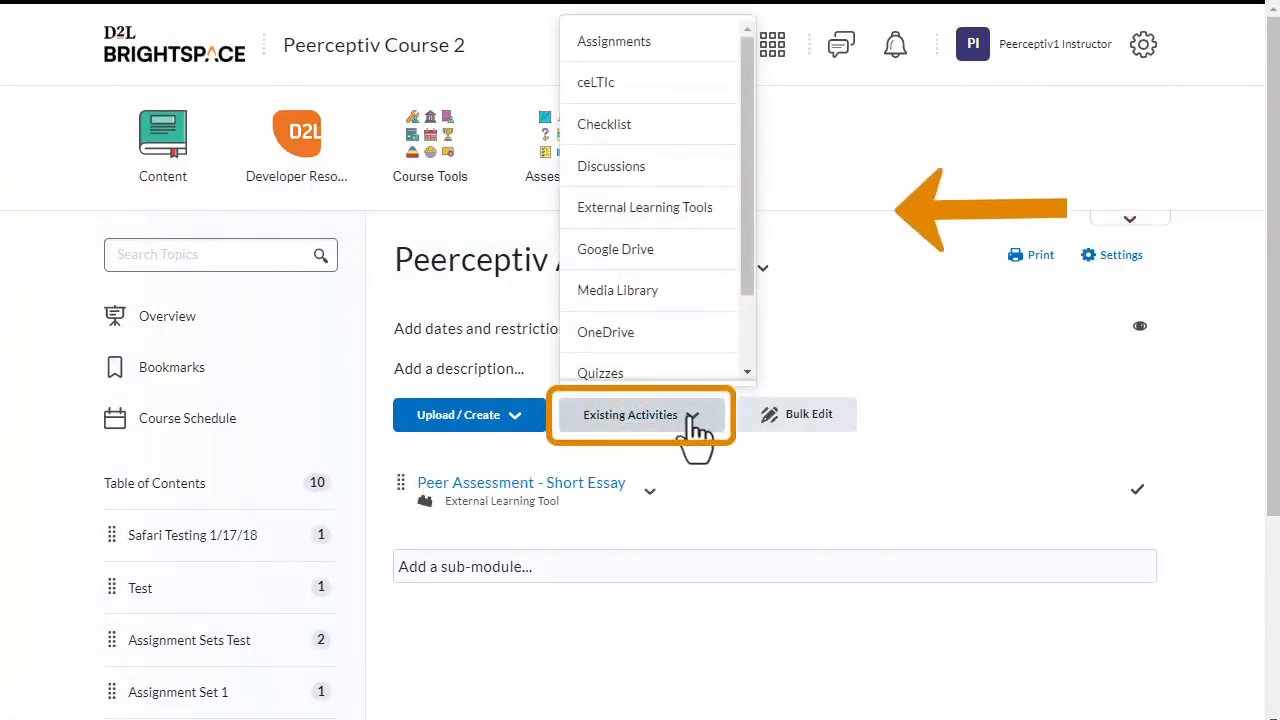
{"action": "left_click", "coordinate": [688, 209]}
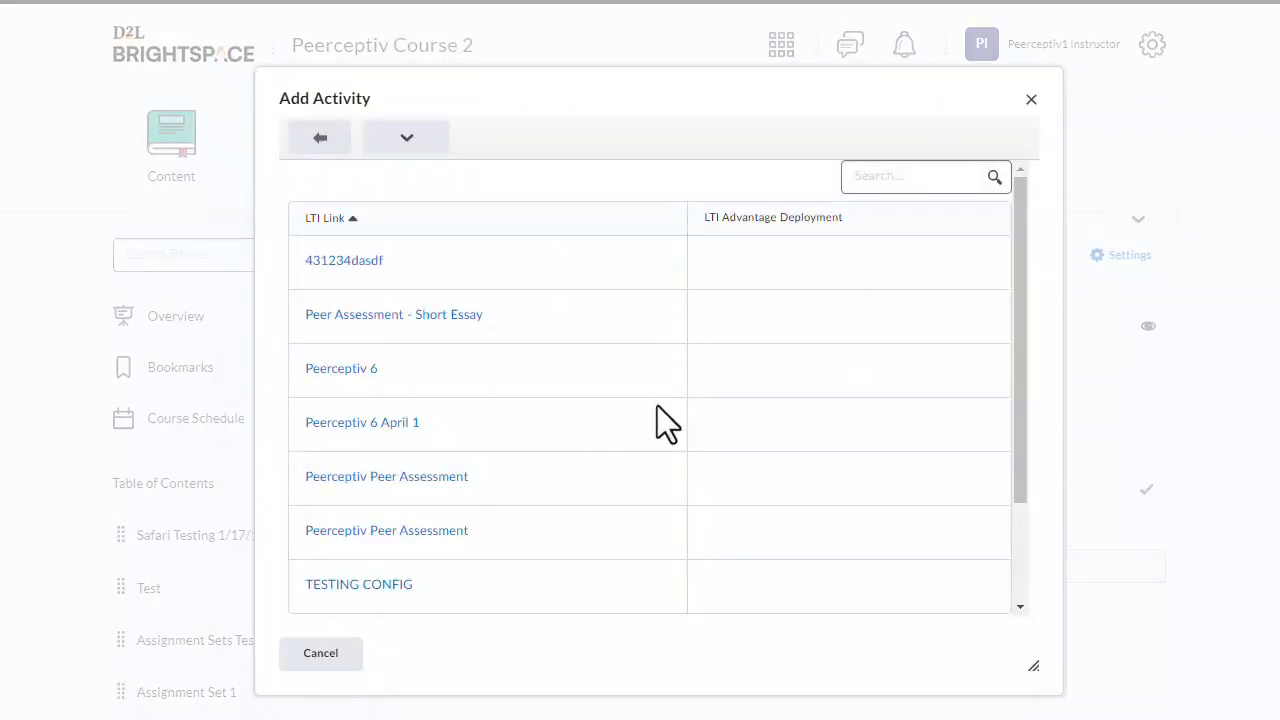
{"action": "scroll", "coordinate": [657, 405], "scroll_direction": "down", "scroll_amount": 3}
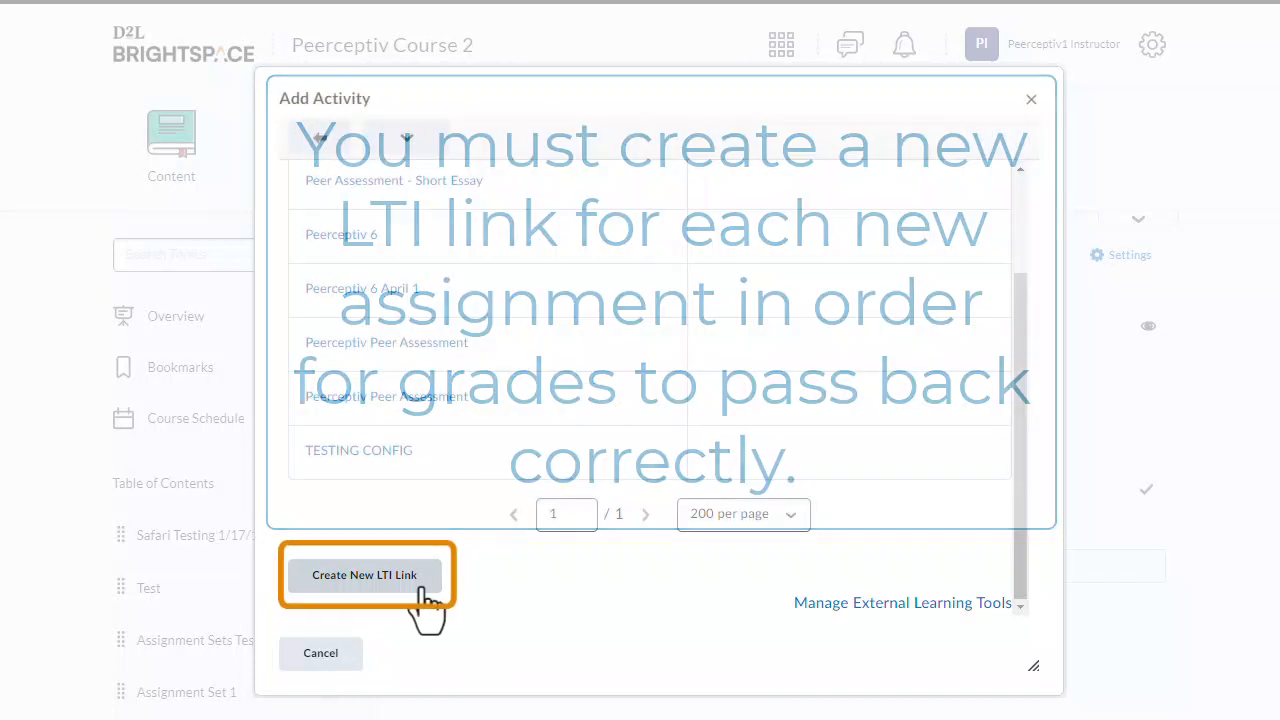
{"action": "left_click", "coordinate": [422, 592]}
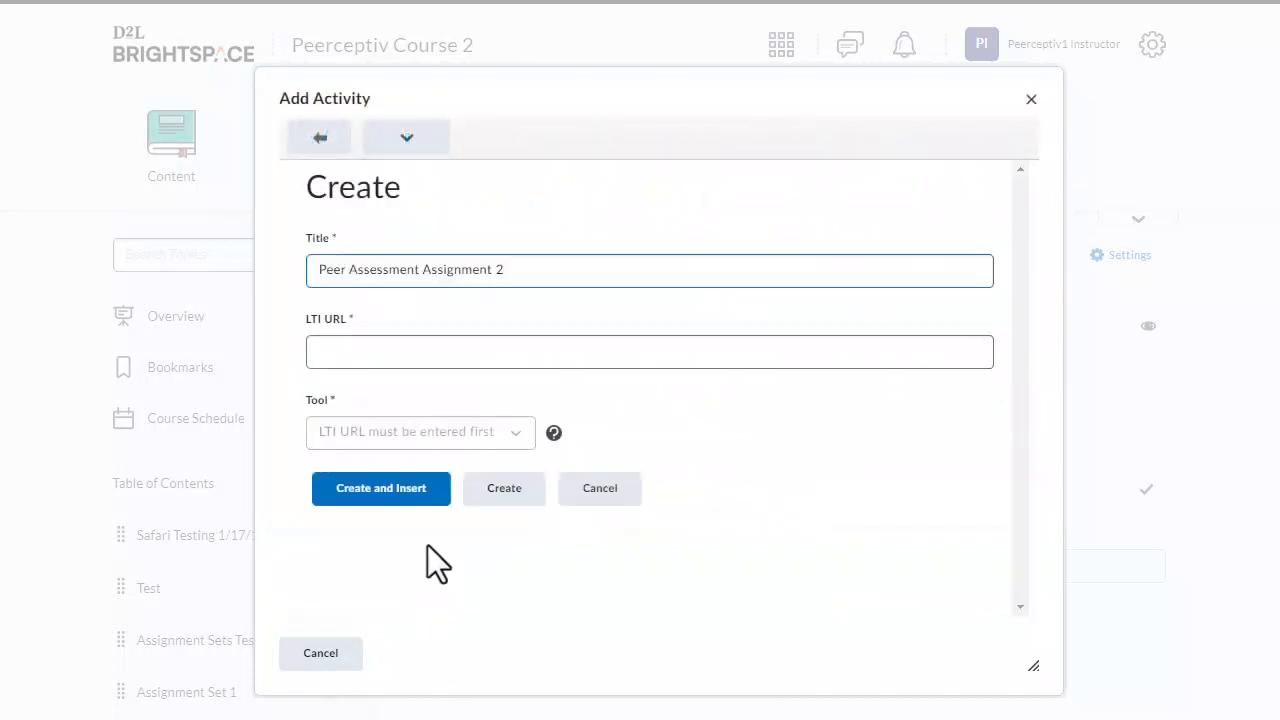
{"action": "left_click", "coordinate": [457, 358]}
{"action": "type", "text": "https://api.peerceptiv.com/lti/launch"}
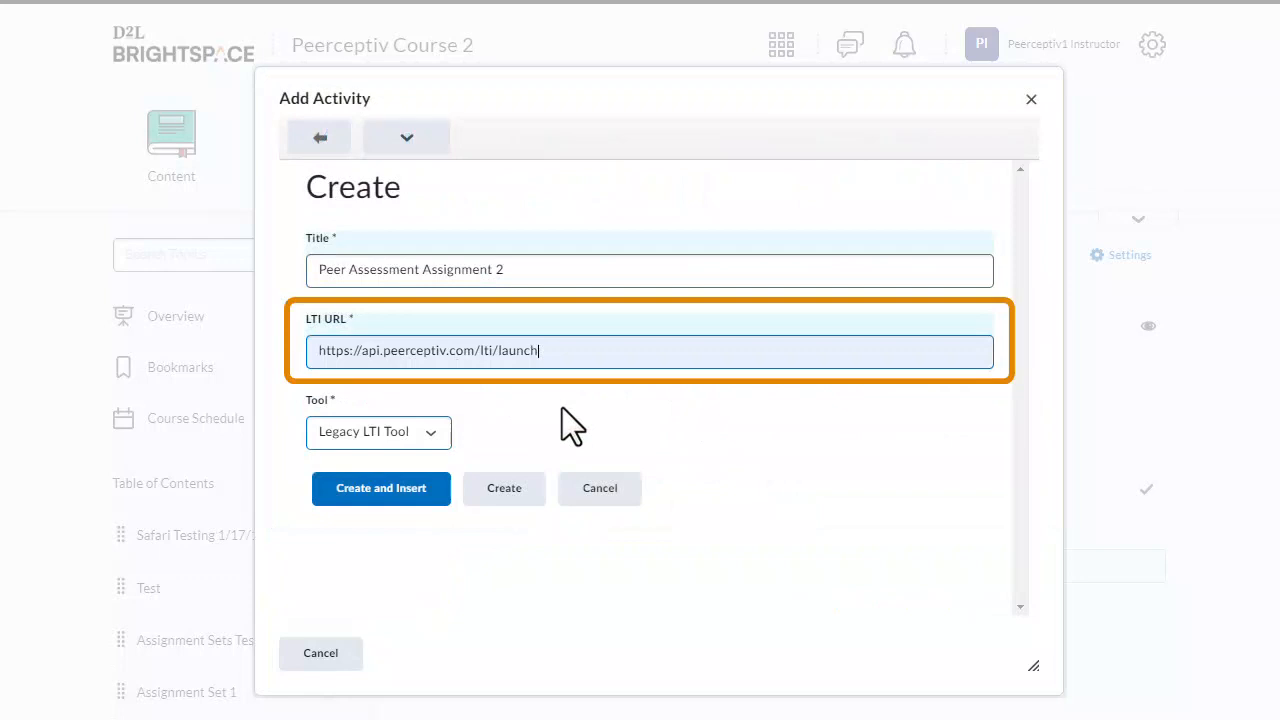
{"action": "left_click", "coordinate": [381, 490]}
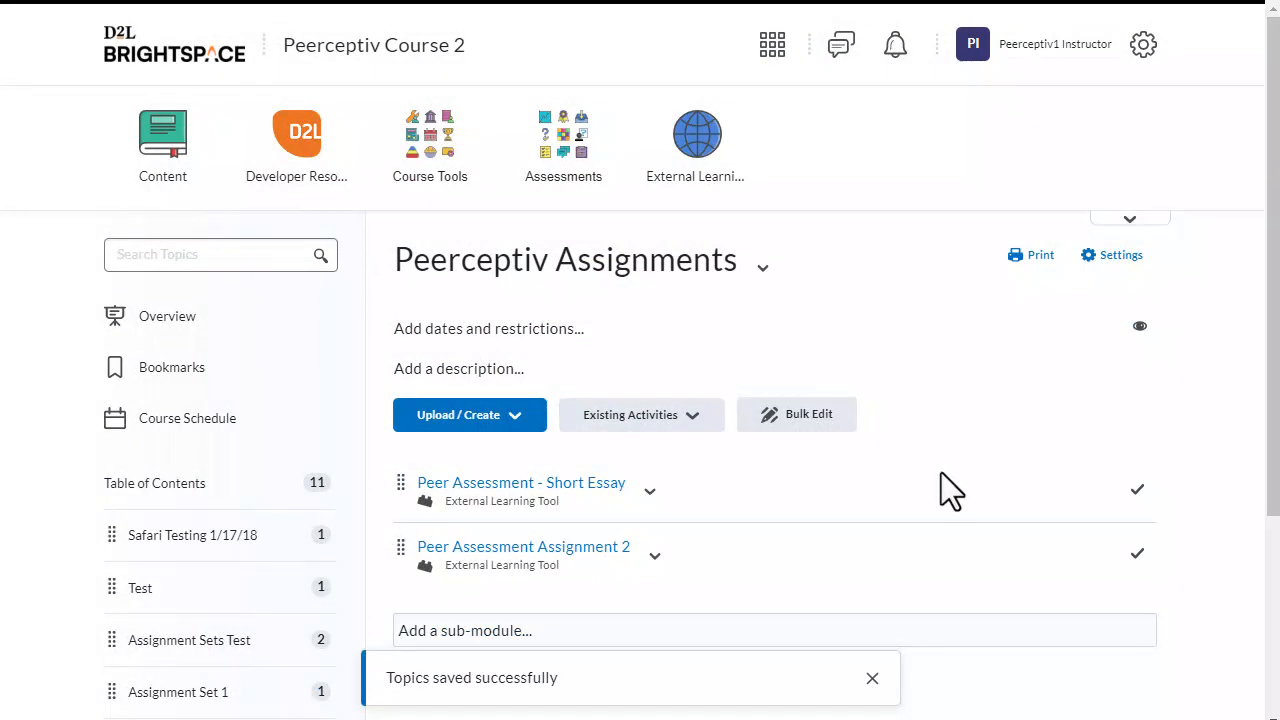
Step: Edit the properties of Peer Assessment Assignment 2 in place and set it to open as an external resource
{"action": "scroll", "coordinate": [800, 620], "scroll_direction": "down", "scroll_amount": 1}
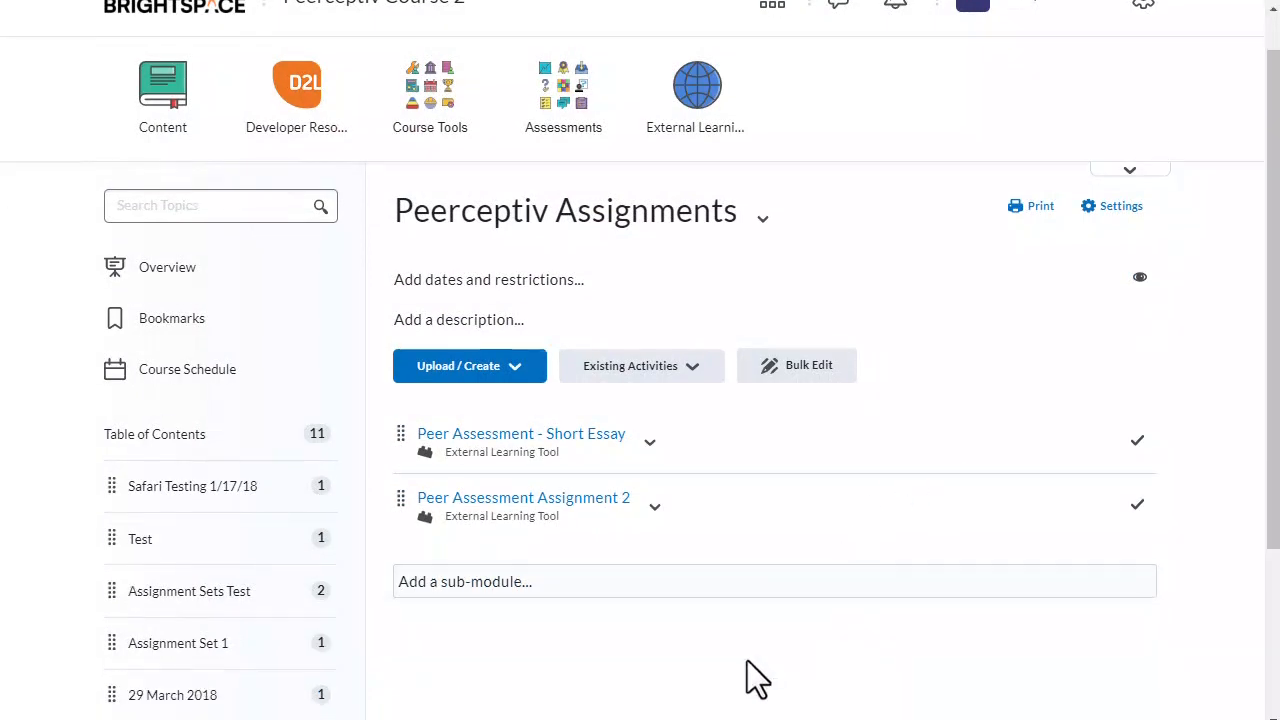
{"action": "left_click", "coordinate": [654, 510]}
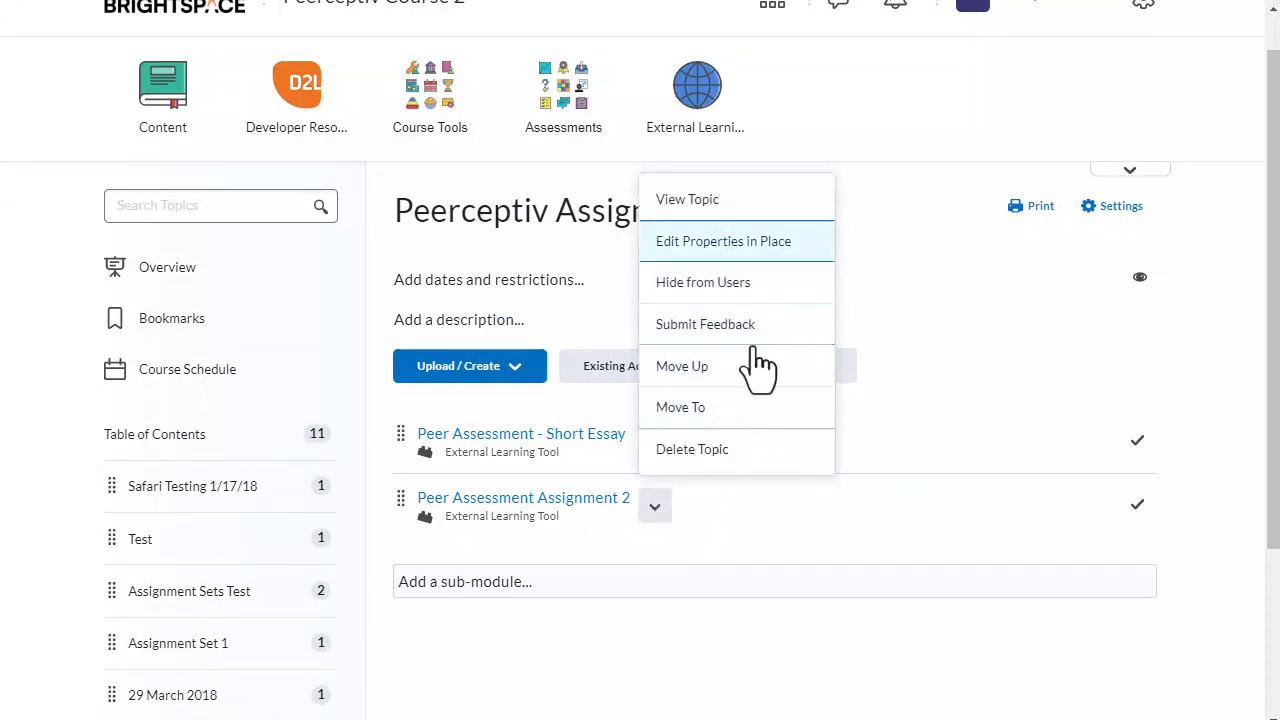
{"action": "left_click", "coordinate": [814, 262]}
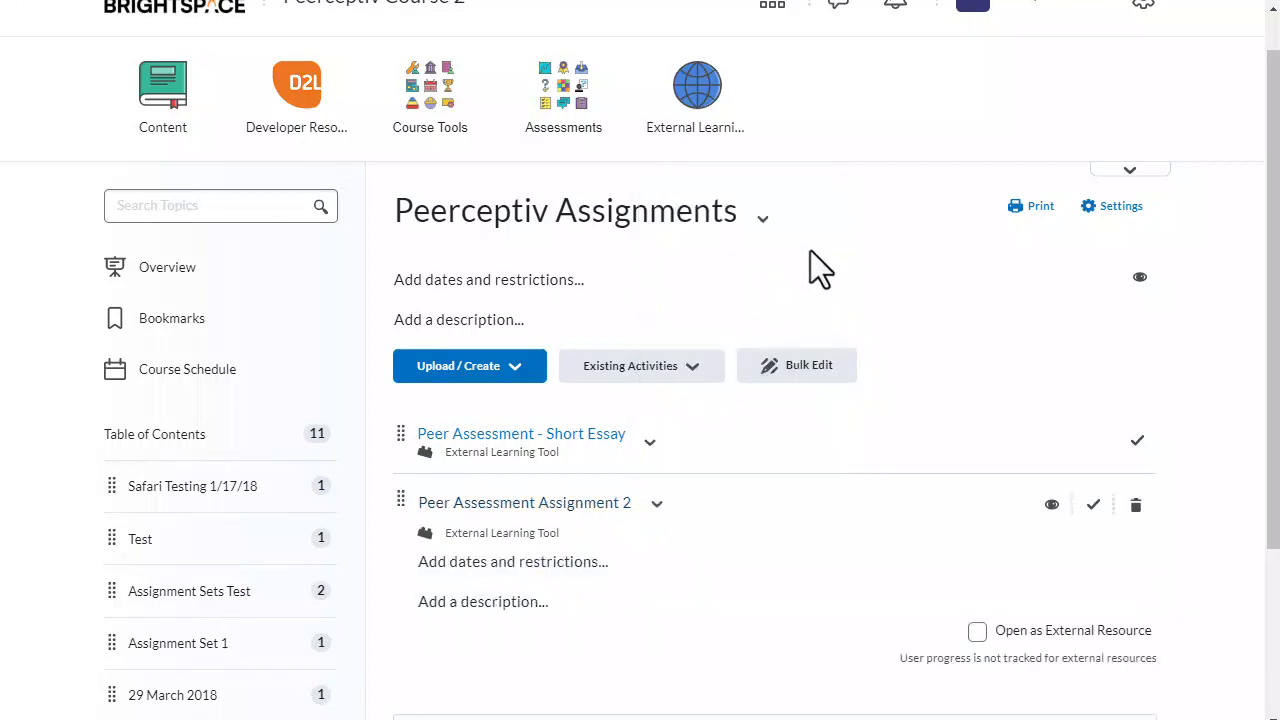
{"action": "left_click", "coordinate": [977, 633]}
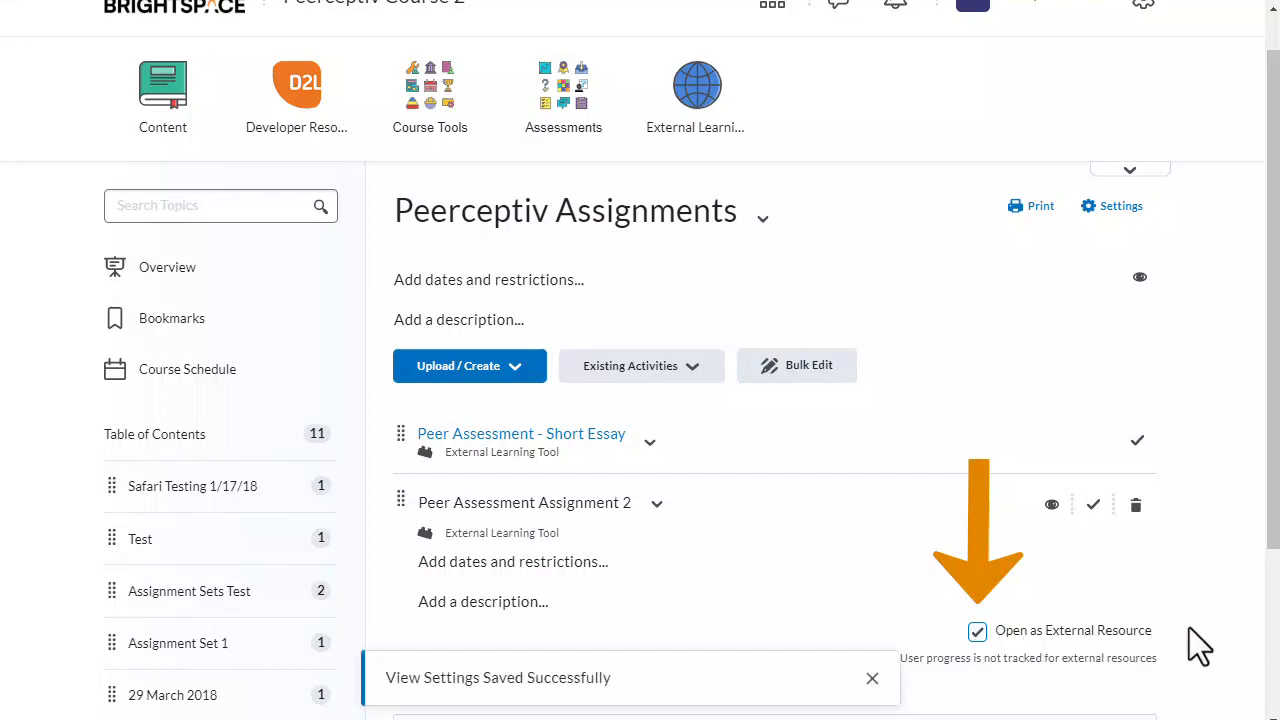
Step: Give Peer Assessment Assignment 2 a due date of Jan 13, 2023 3:00 PM and update it
{"action": "scroll", "coordinate": [1189, 628], "scroll_direction": "down", "scroll_amount": 1}
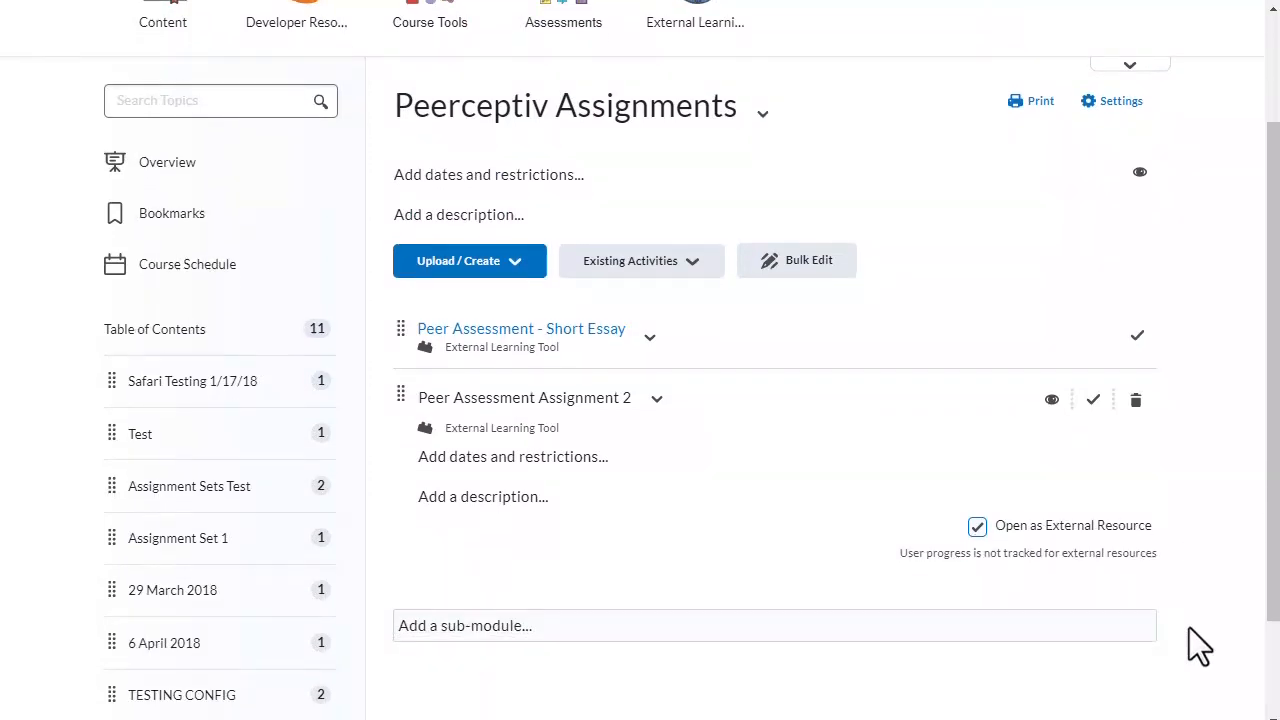
{"action": "left_click", "coordinate": [548, 458]}
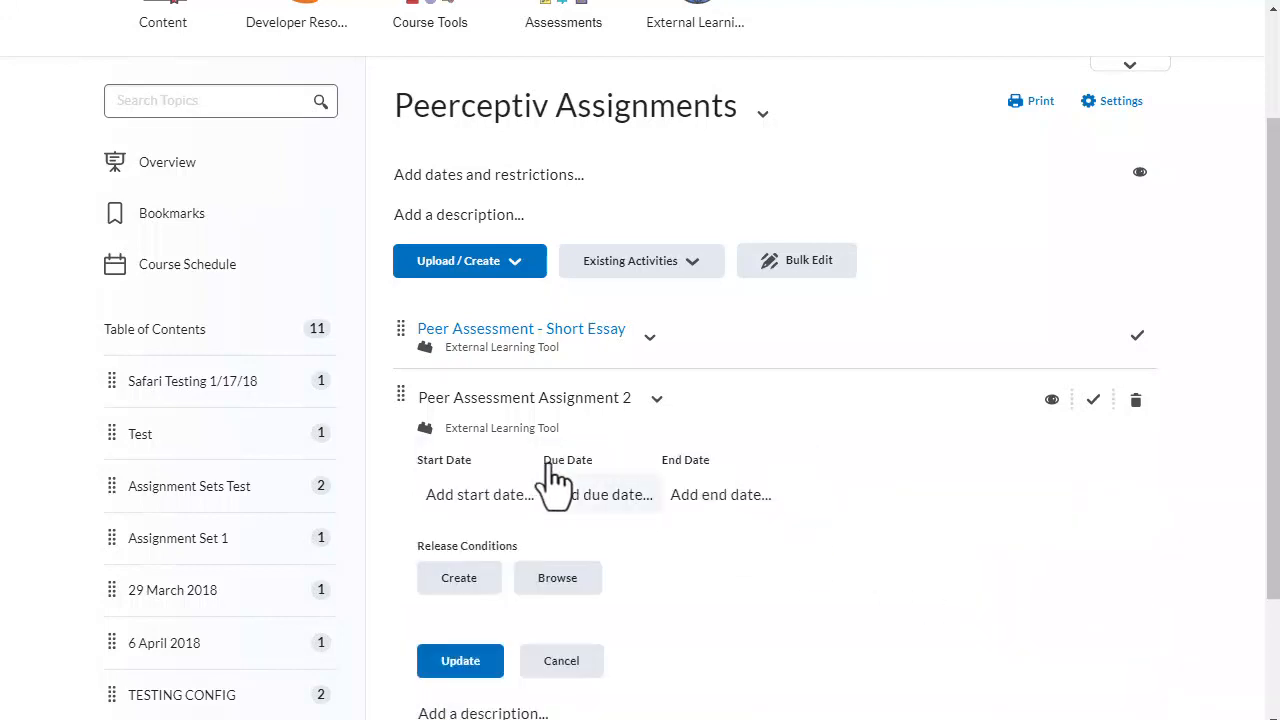
{"action": "left_click", "coordinate": [609, 505]}
{"action": "left_click", "coordinate": [892, 642]}
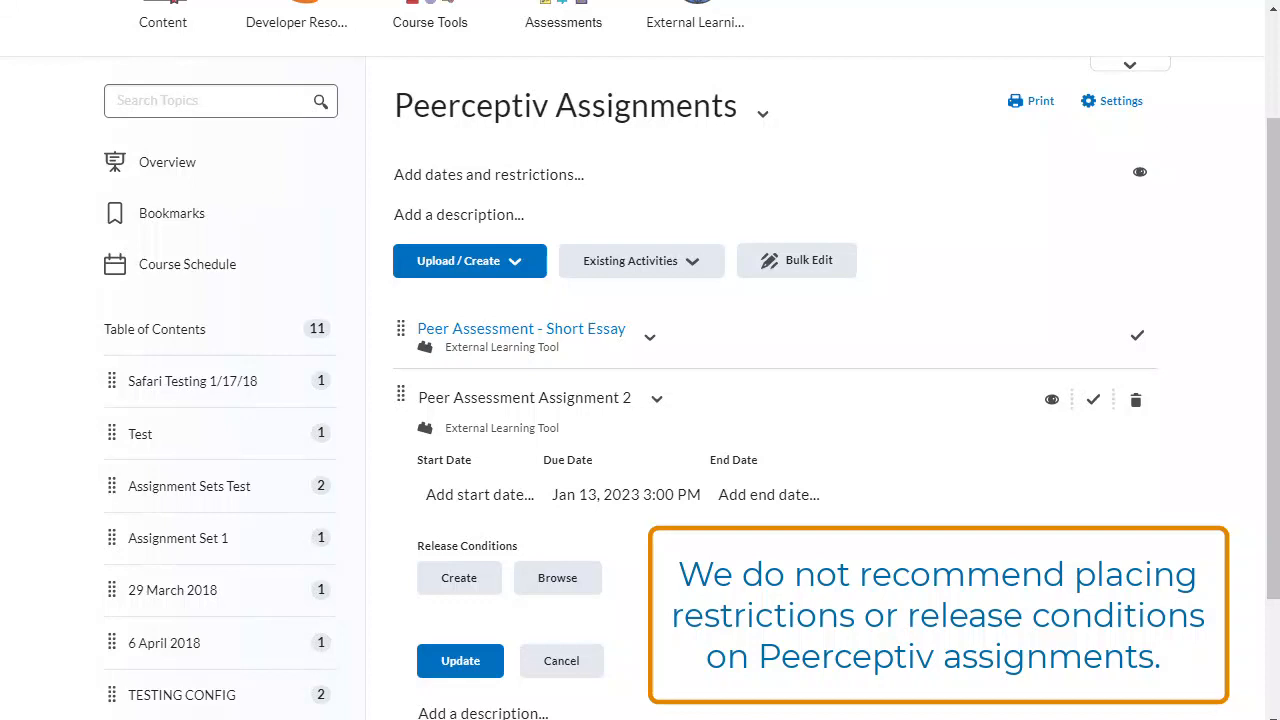
{"action": "left_click", "coordinate": [458, 665]}
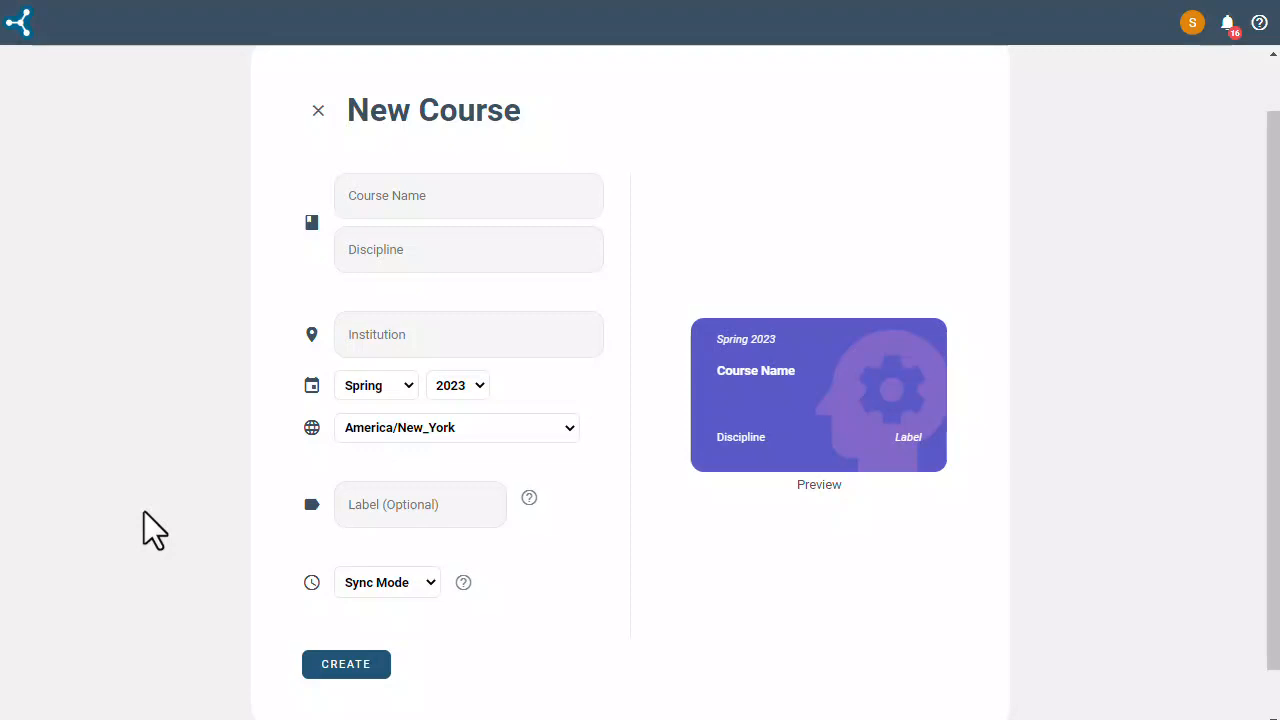
Step: In Peerceptiv, fill in the new course with name Demo Course 101, discipline Business and institution Peerceptiv University
{"action": "left_click", "coordinate": [454, 200]}
{"action": "type", "text": "Demo"}
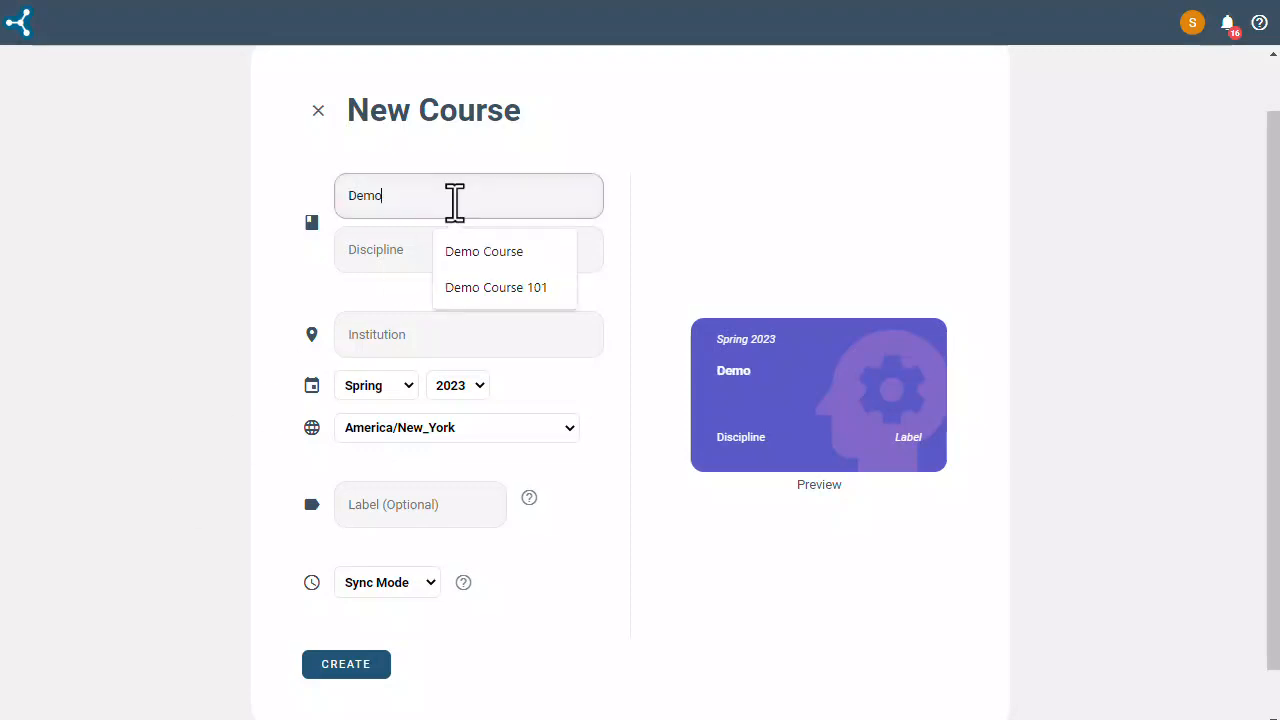
{"action": "left_click", "coordinate": [480, 287]}
{"action": "left_click", "coordinate": [392, 262]}
{"action": "type", "text": "Bus"}
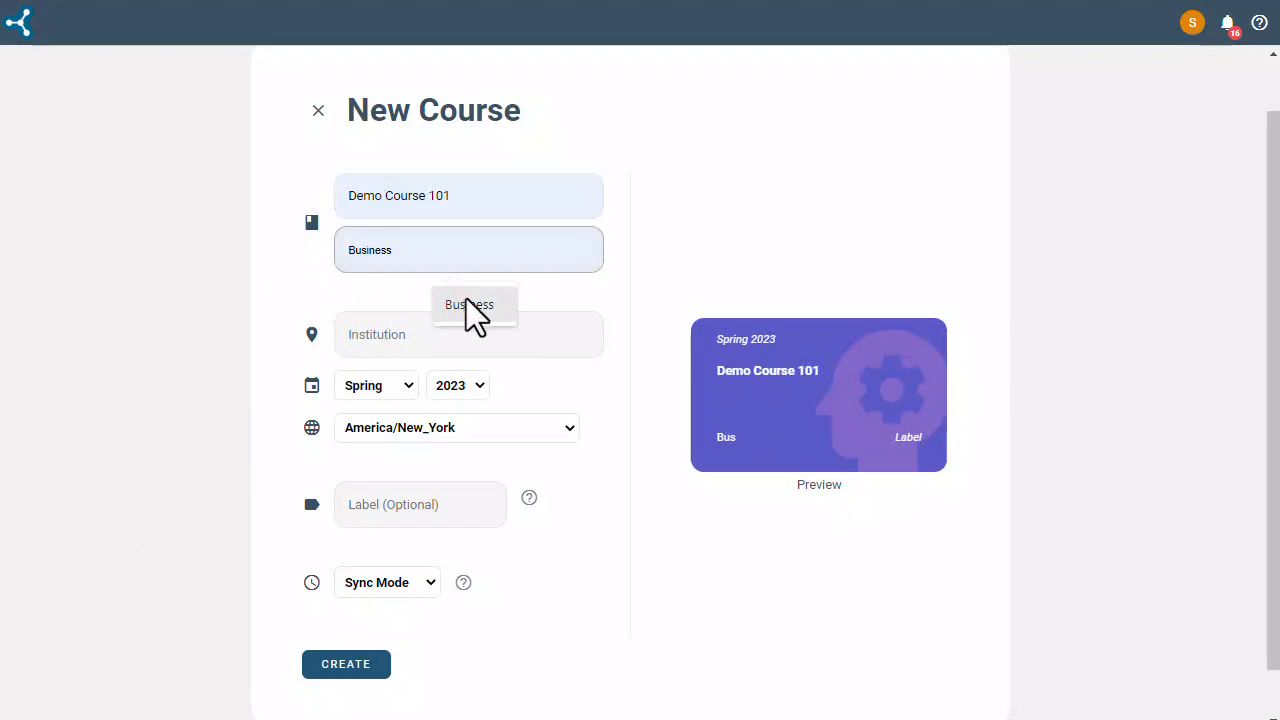
{"action": "left_click", "coordinate": [466, 298]}
{"action": "left_click", "coordinate": [465, 334]}
{"action": "left_click", "coordinate": [464, 417]}
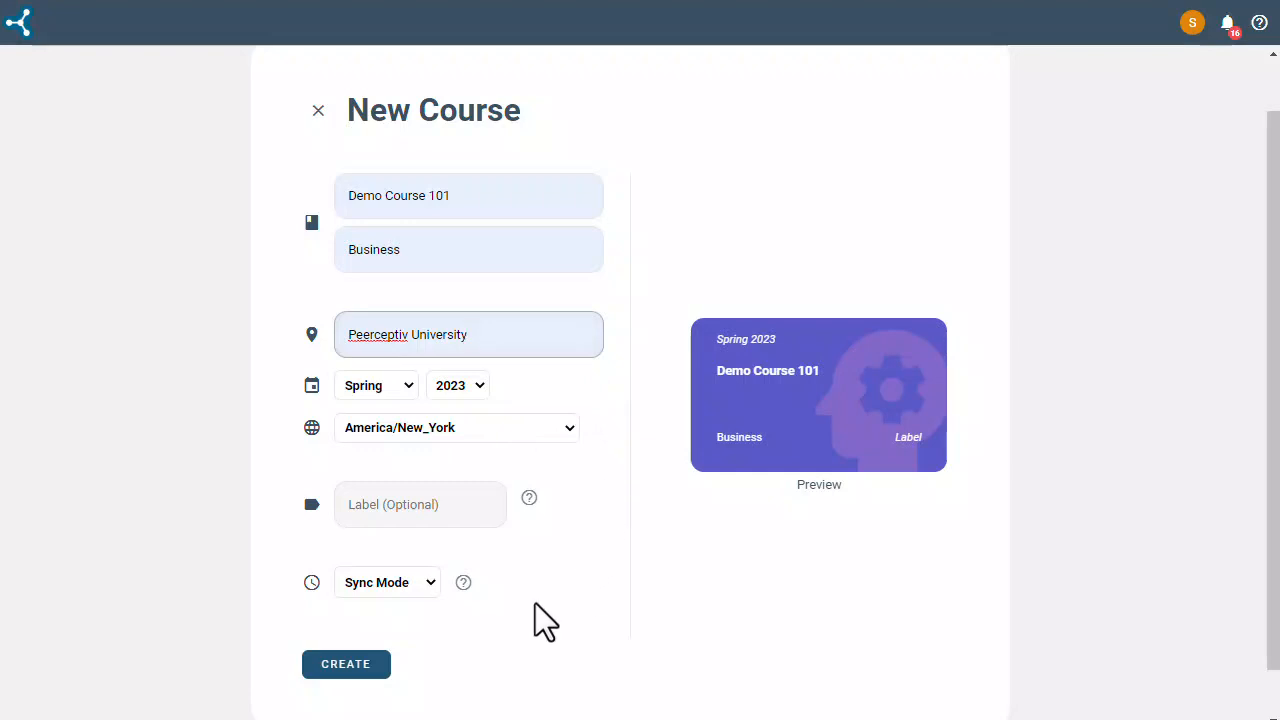
Step: Label the new course "Section A3"
{"action": "left_click", "coordinate": [449, 504]}
{"action": "type", "text": "Section A3"}
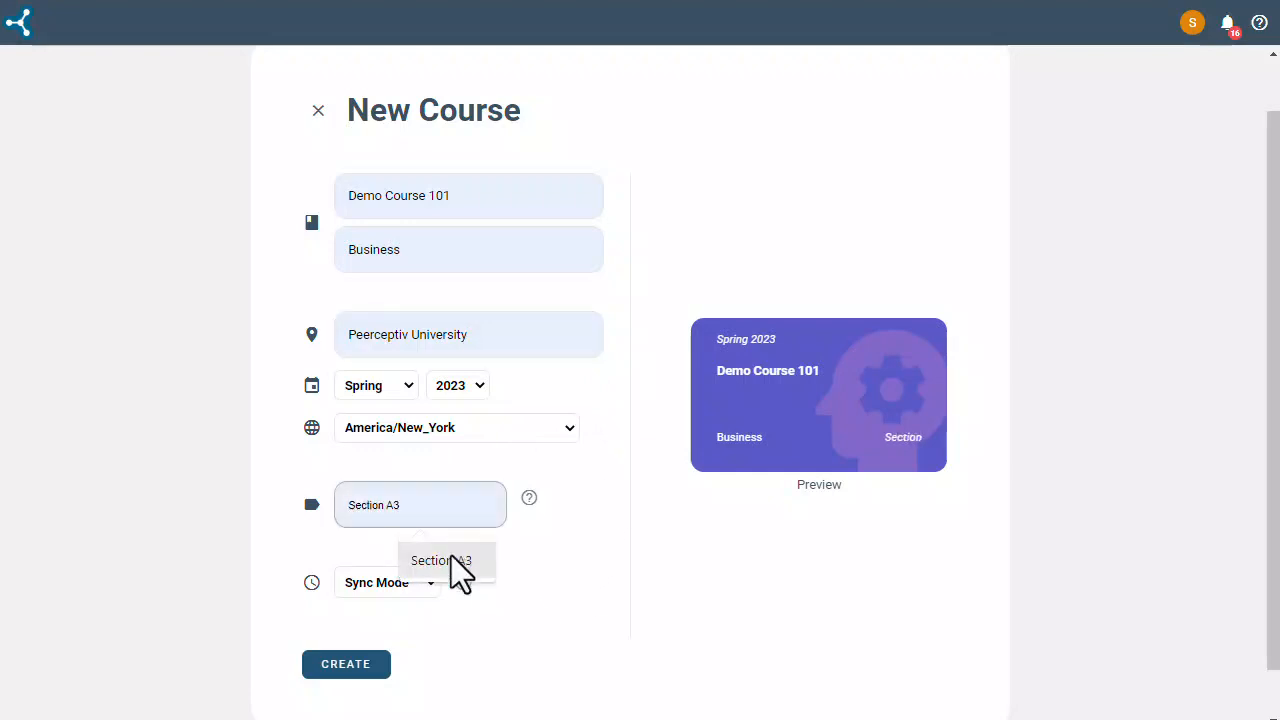
{"action": "left_click", "coordinate": [451, 557]}
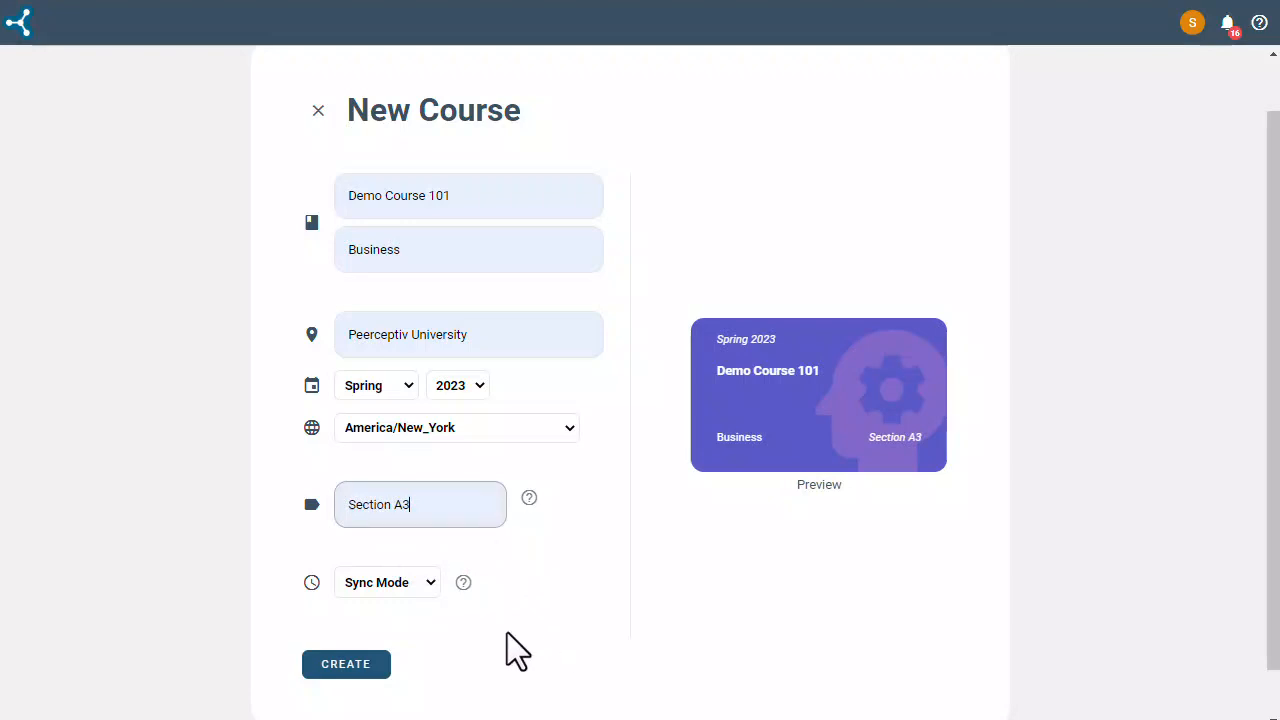
Step: Review the Sync Mode and Async Mode options, keep Sync Mode, and create the course
{"action": "left_click", "coordinate": [428, 581]}
{"action": "mouse_move", "coordinate": [463, 582]}
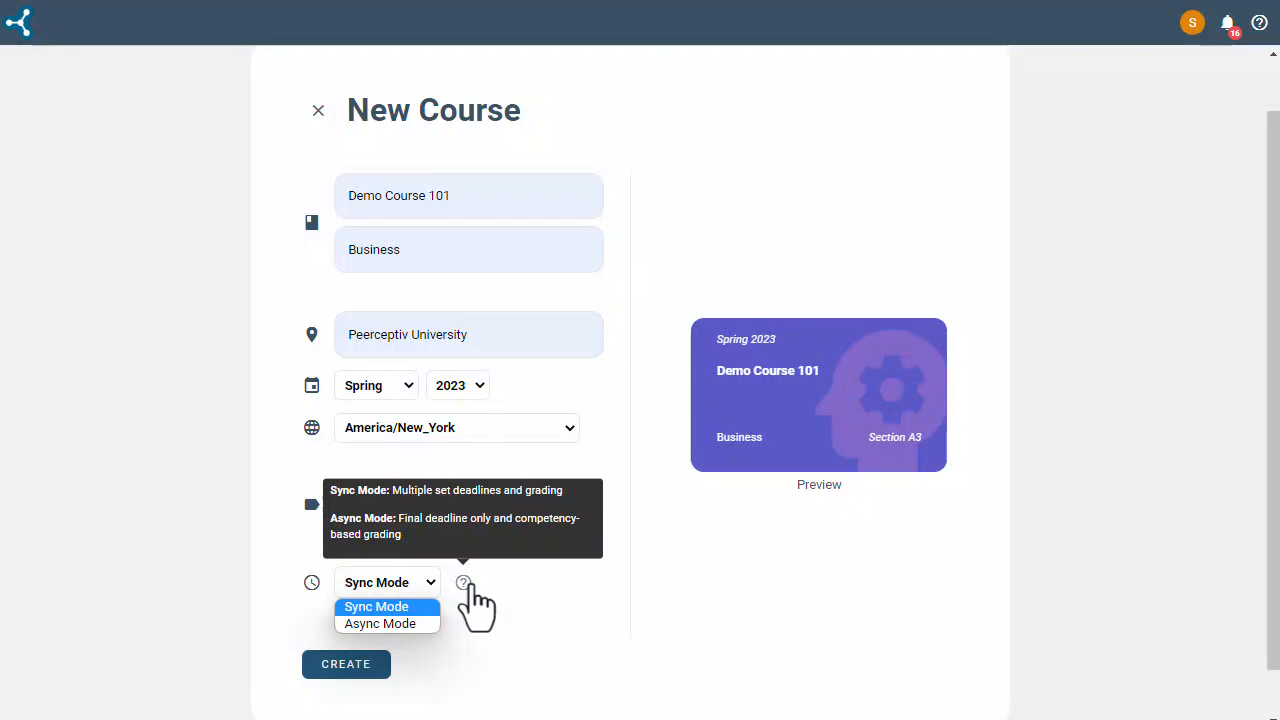
{"action": "left_click", "coordinate": [467, 640]}
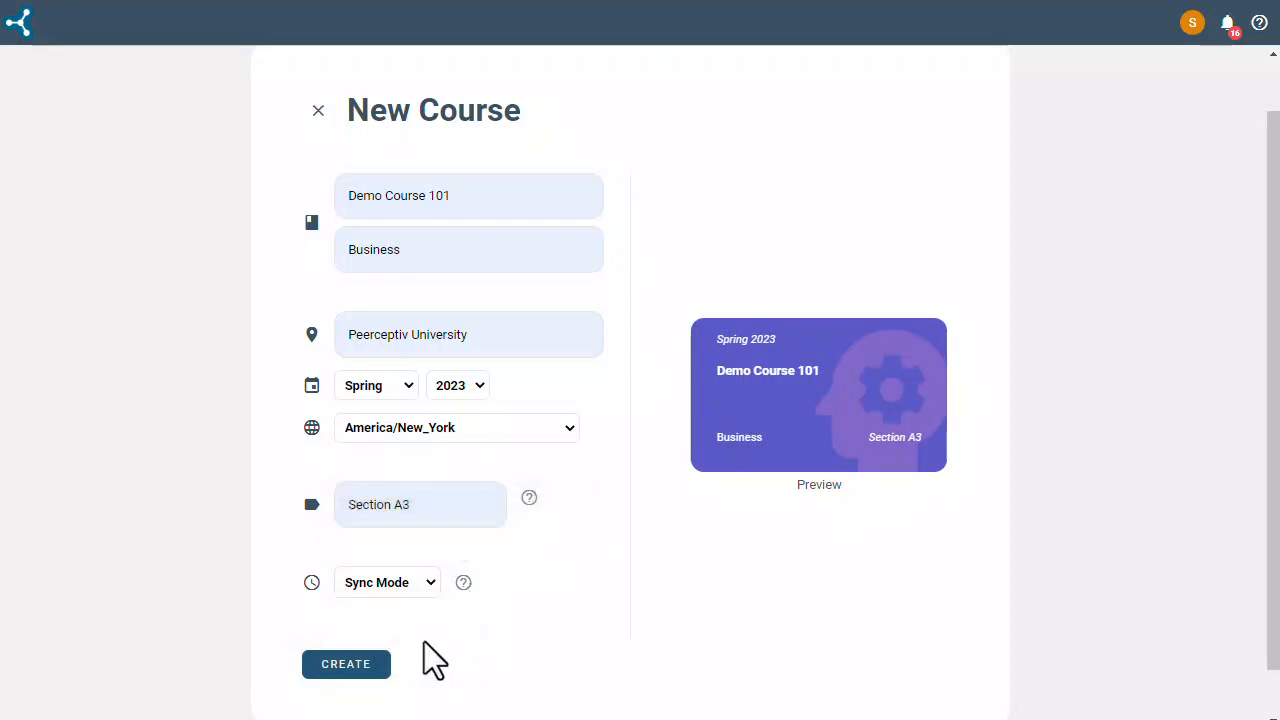
{"action": "left_click", "coordinate": [360, 665]}
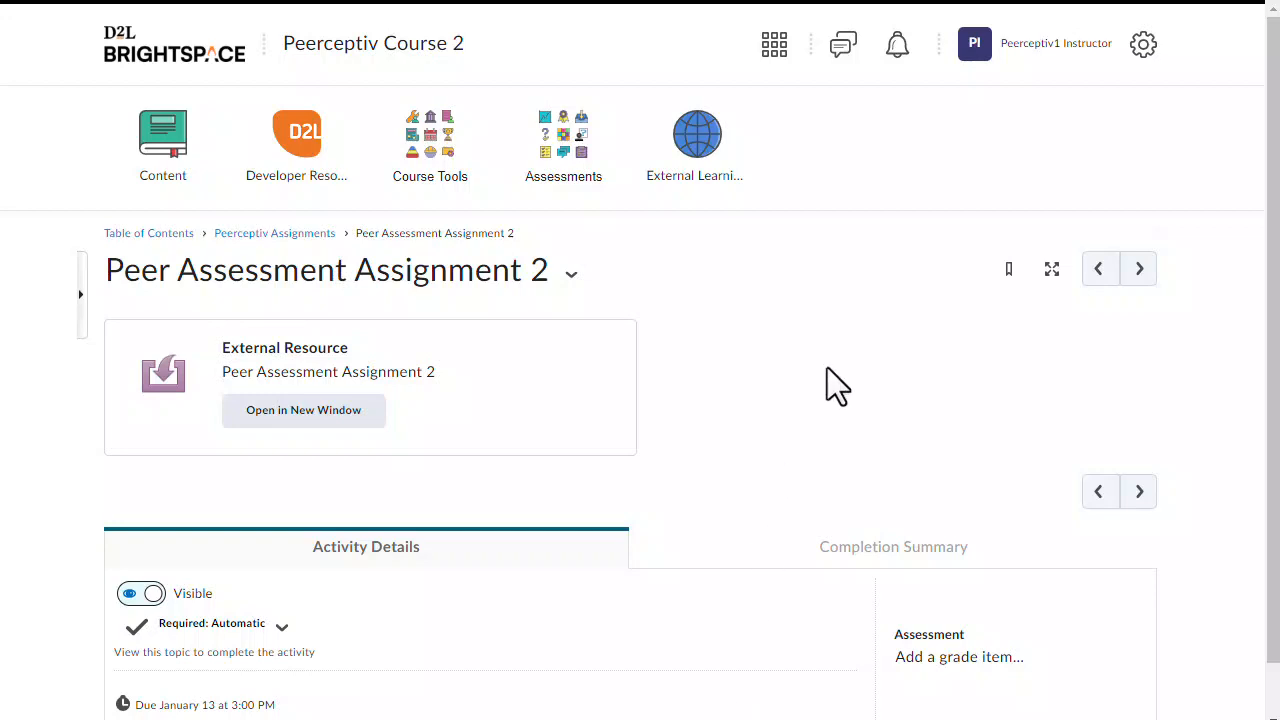
Step: In Brightspace, start a new grade item named "Peer Assessment Assignment 2" for the assignment's assessment
{"action": "scroll", "coordinate": [880, 480], "scroll_direction": "down", "scroll_amount": 1}
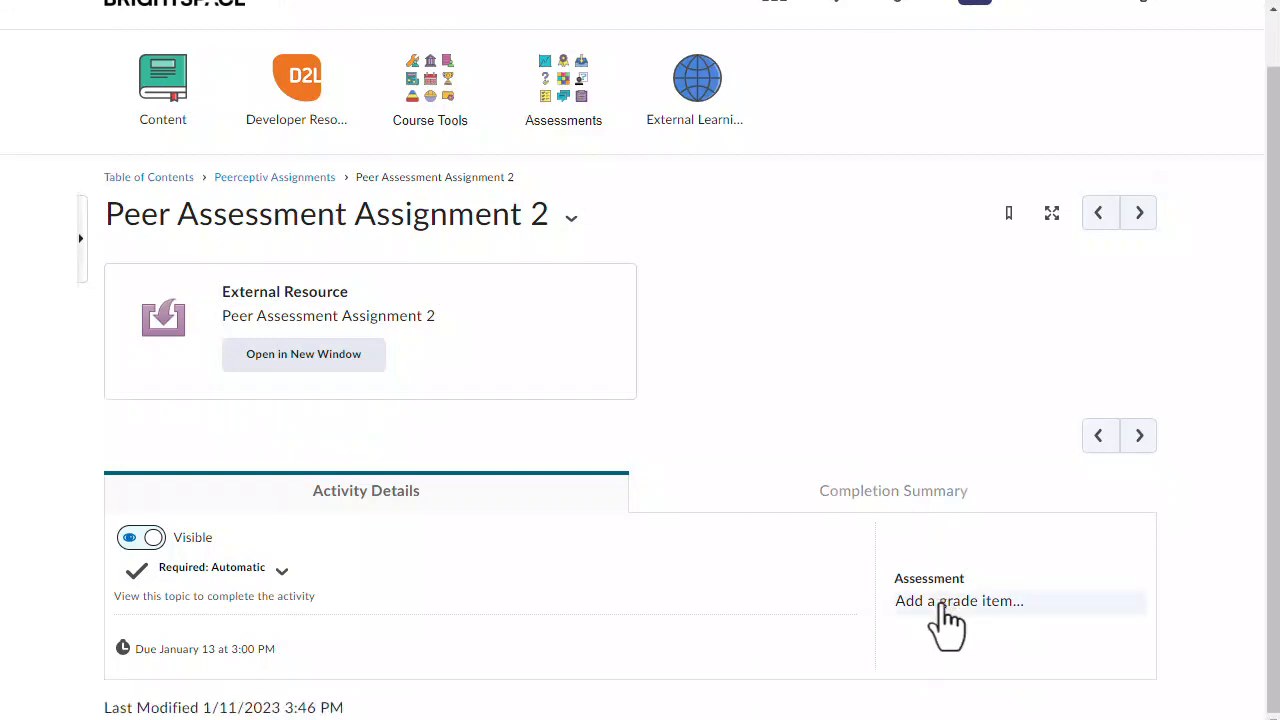
{"action": "left_click", "coordinate": [943, 602]}
{"action": "scroll", "coordinate": [1202, 571], "scroll_direction": "down", "scroll_amount": 1}
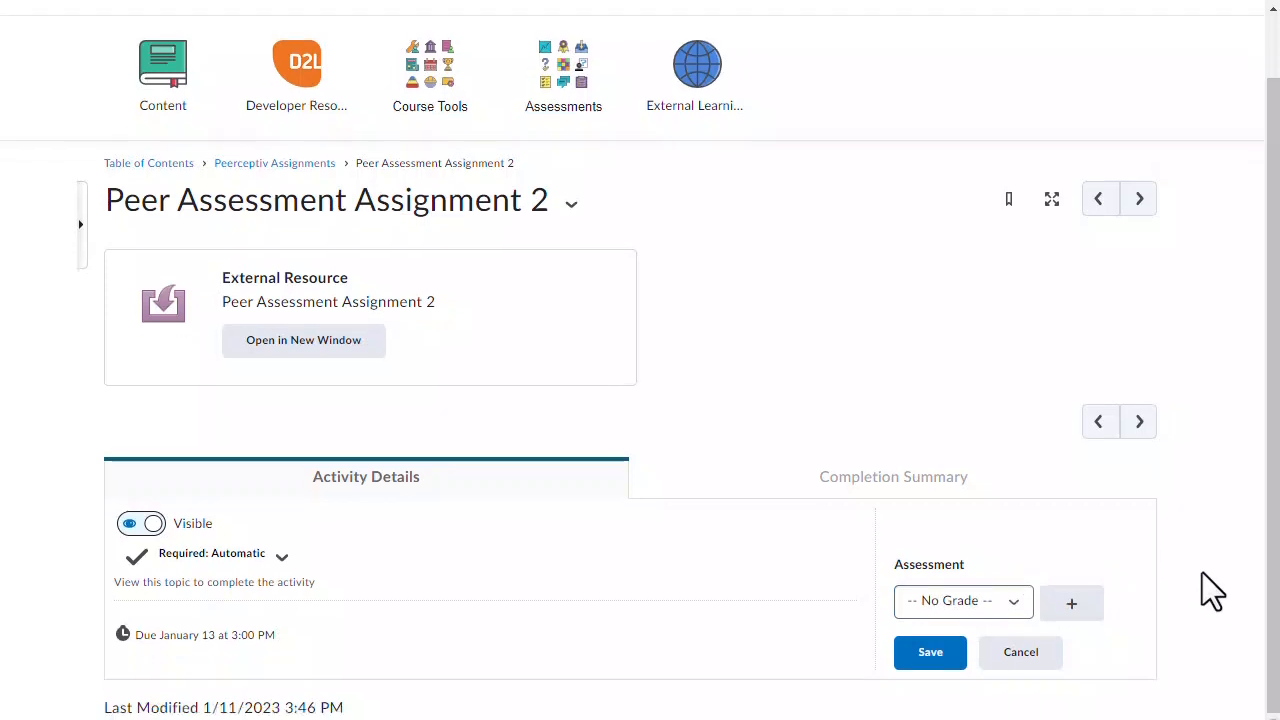
{"action": "left_click", "coordinate": [1076, 604]}
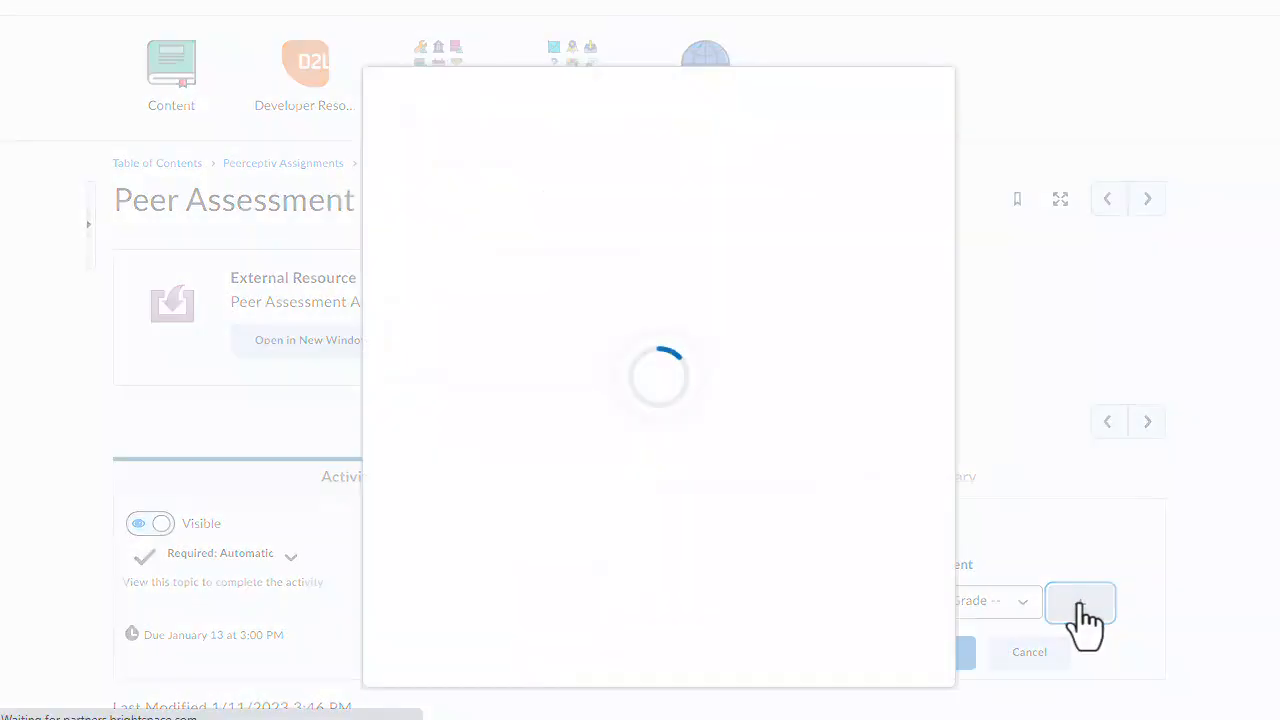
{"action": "type", "text": "Peer Assessment Assignment 2"}
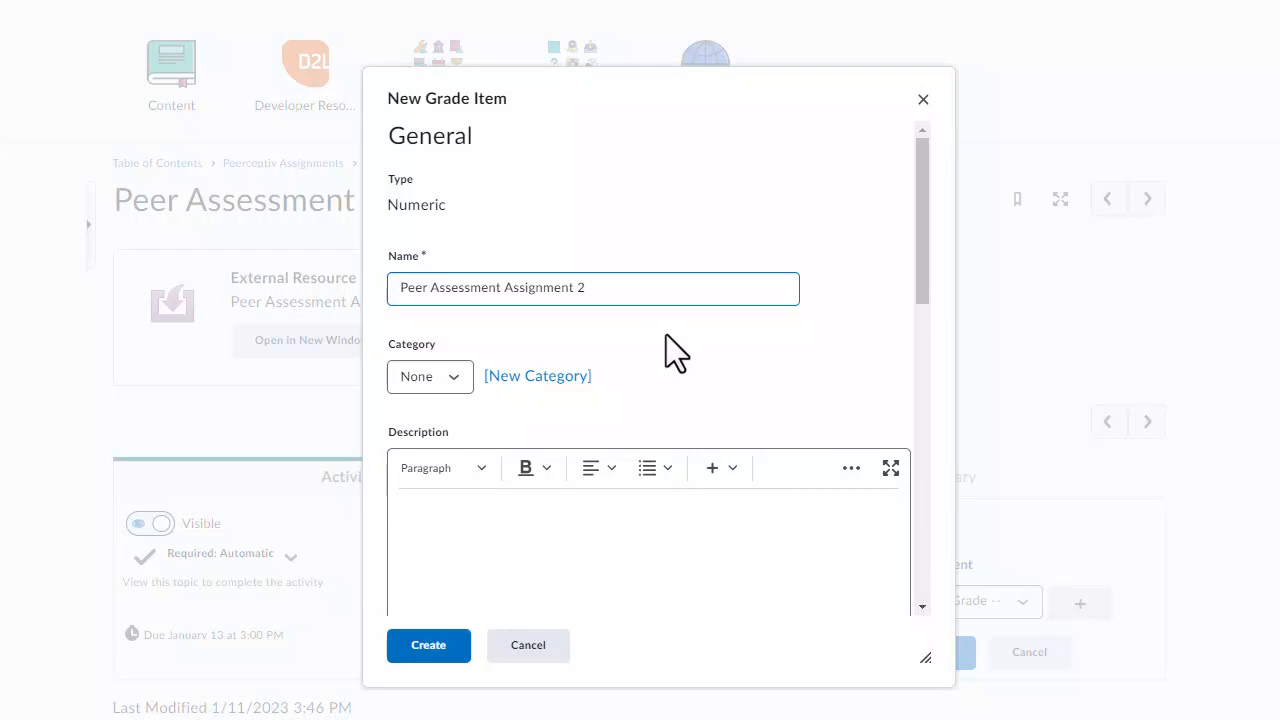
Step: Set the grade item's maximum points to 50, create it, and save it as the assignment's assessment
{"action": "scroll", "coordinate": [740, 323], "scroll_direction": "down", "scroll_amount": 4}
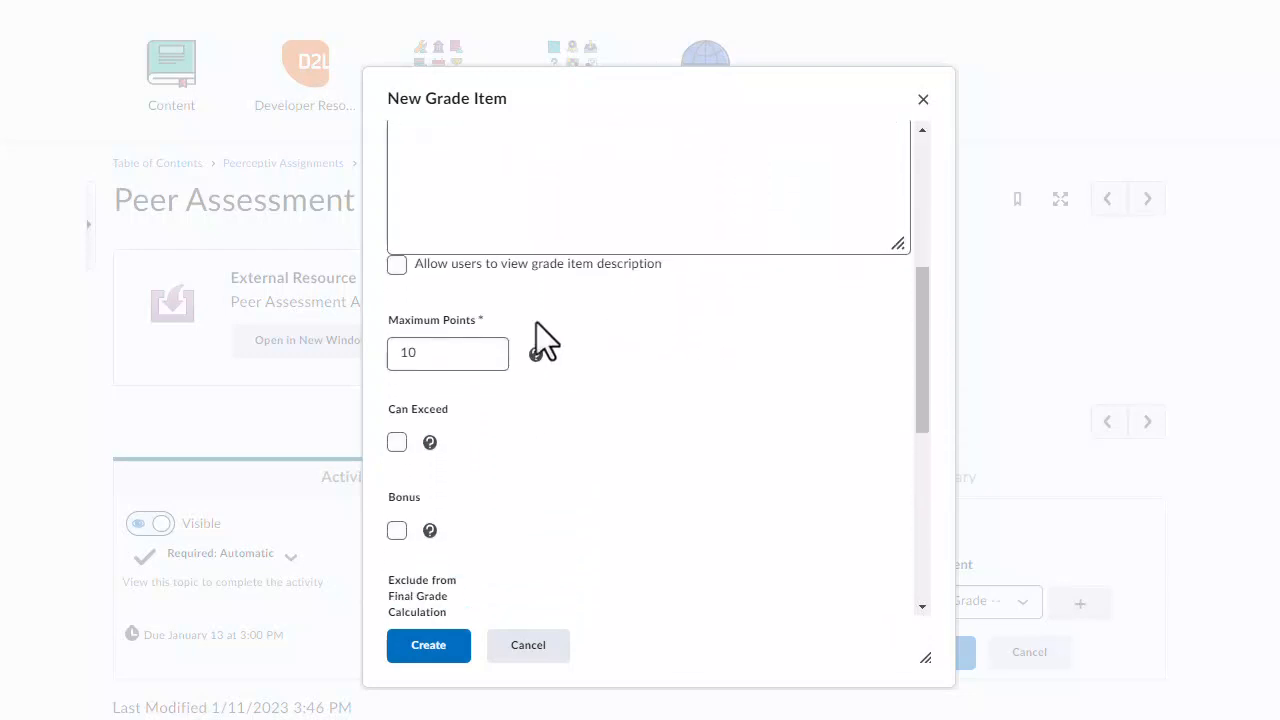
{"action": "double_click", "coordinate": [452, 320]}
{"action": "type", "text": "50"}
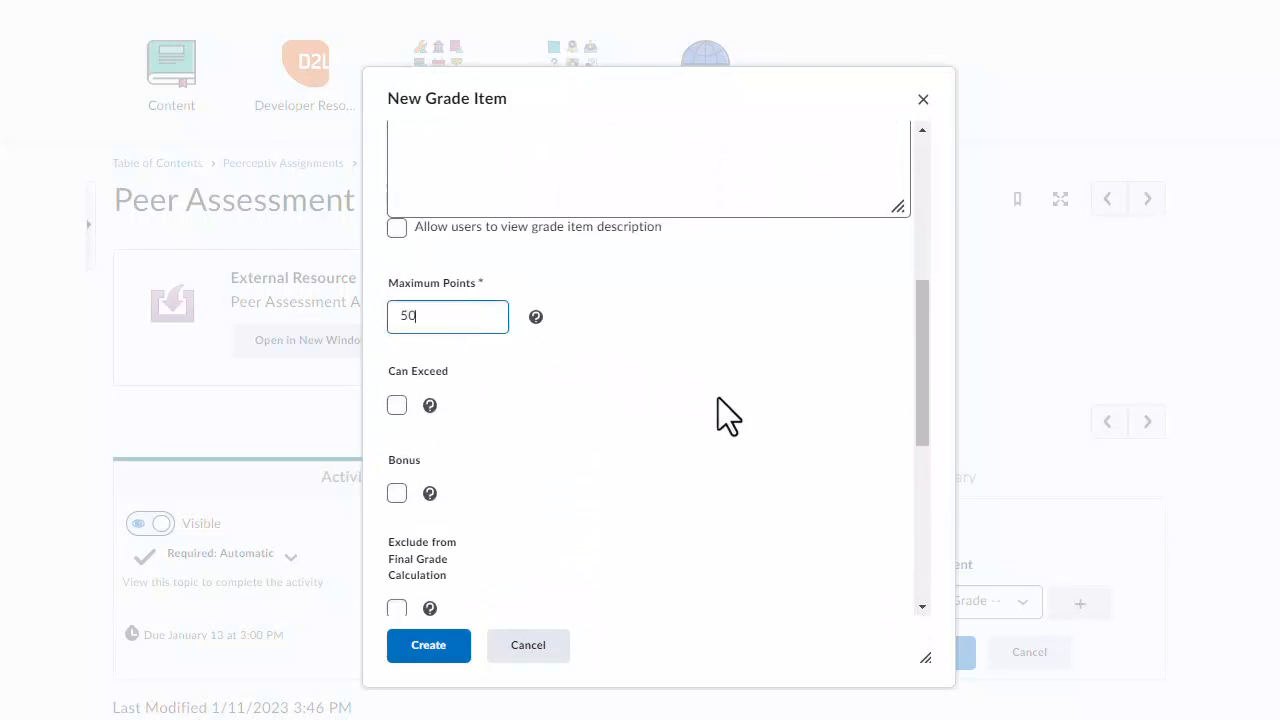
{"action": "scroll", "coordinate": [718, 397], "scroll_direction": "down", "scroll_amount": 3}
{"action": "scroll", "coordinate": [718, 397], "scroll_direction": "down", "scroll_amount": 2}
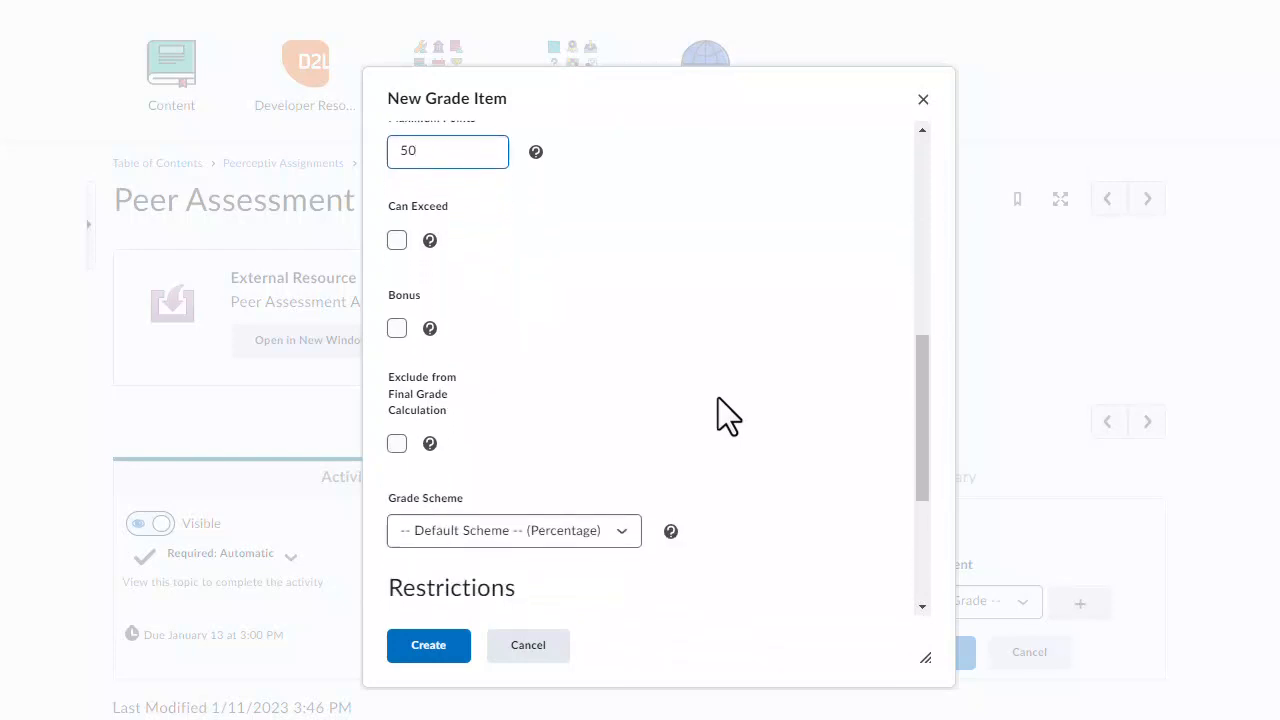
{"action": "scroll", "coordinate": [718, 397], "scroll_direction": "down", "scroll_amount": 2}
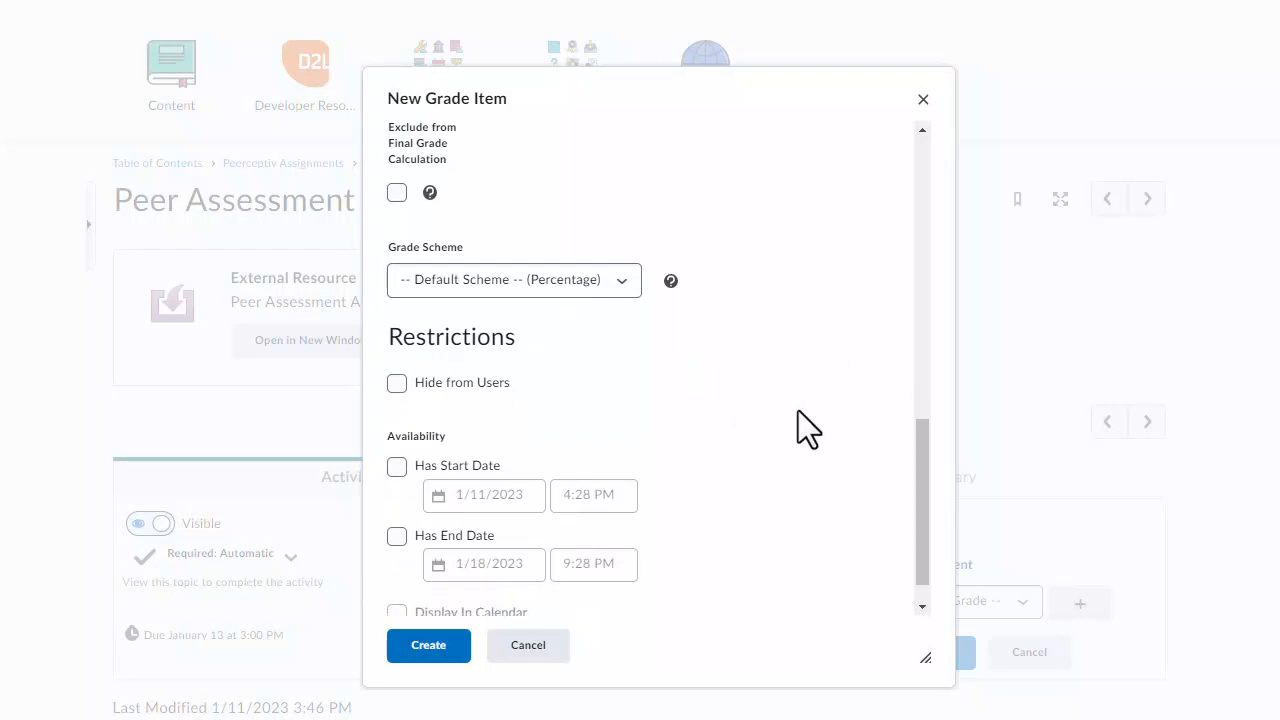
{"action": "scroll", "coordinate": [798, 410], "scroll_direction": "down", "scroll_amount": 1}
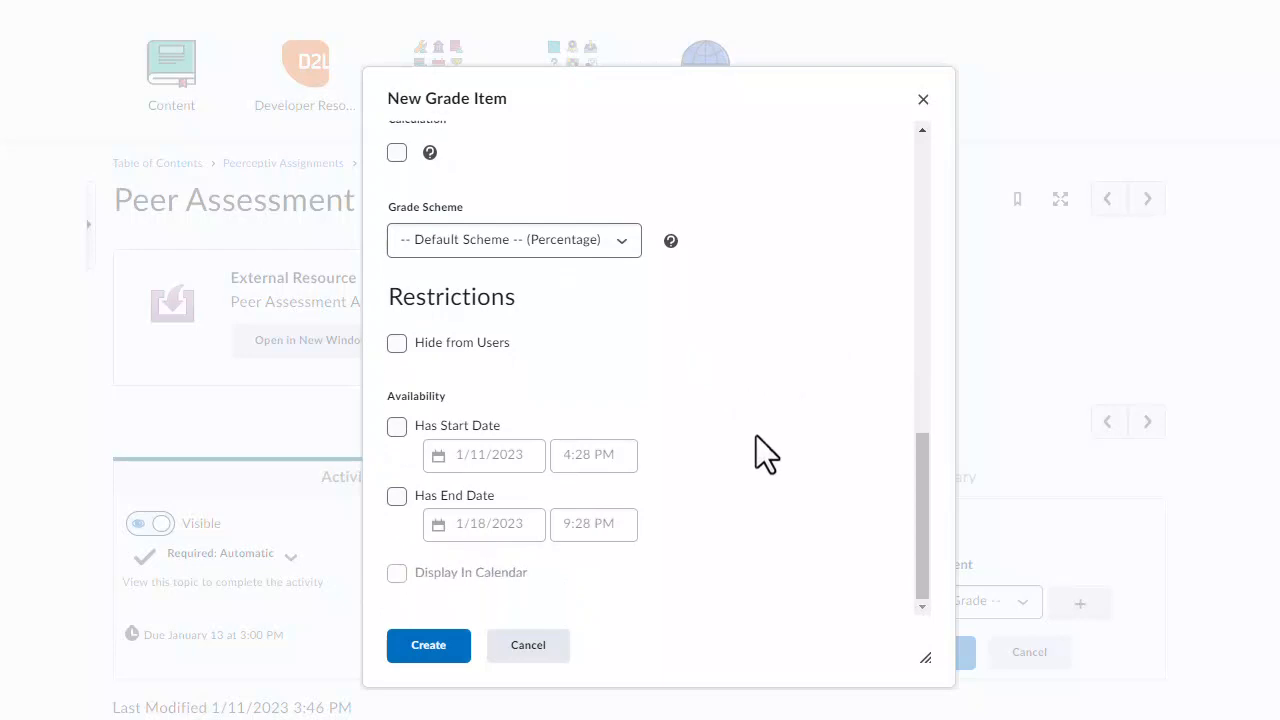
{"action": "left_click", "coordinate": [447, 655]}
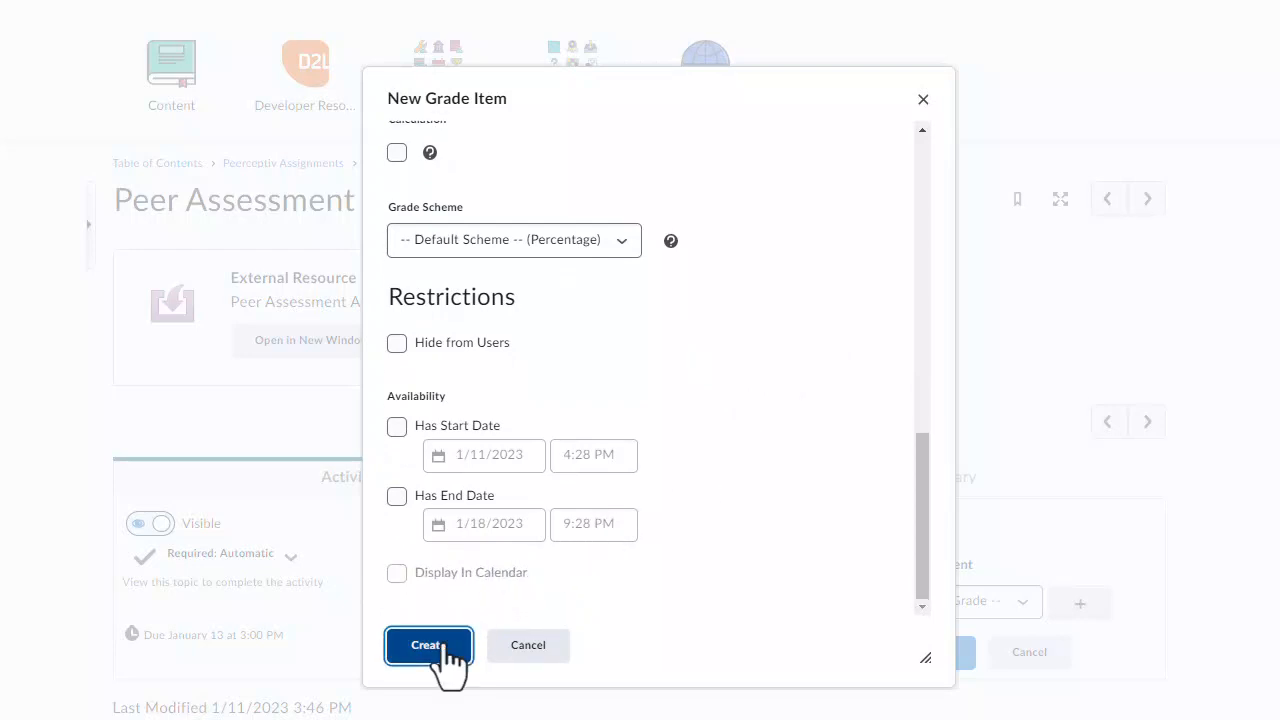
{"action": "left_click", "coordinate": [950, 663]}
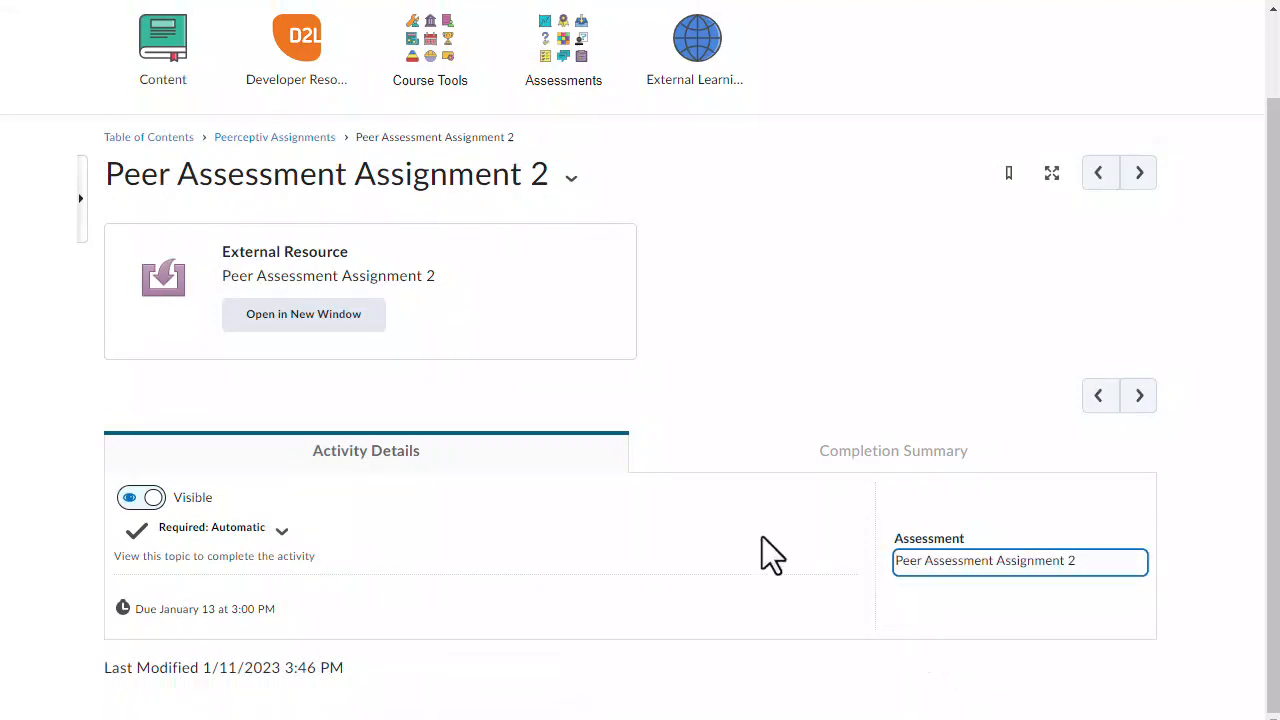
Step: Launch the assignment in Peerceptiv, skipping the workflow tutorial, and start it from the standard Group Peer Assessment workflow
{"action": "left_click", "coordinate": [367, 326]}
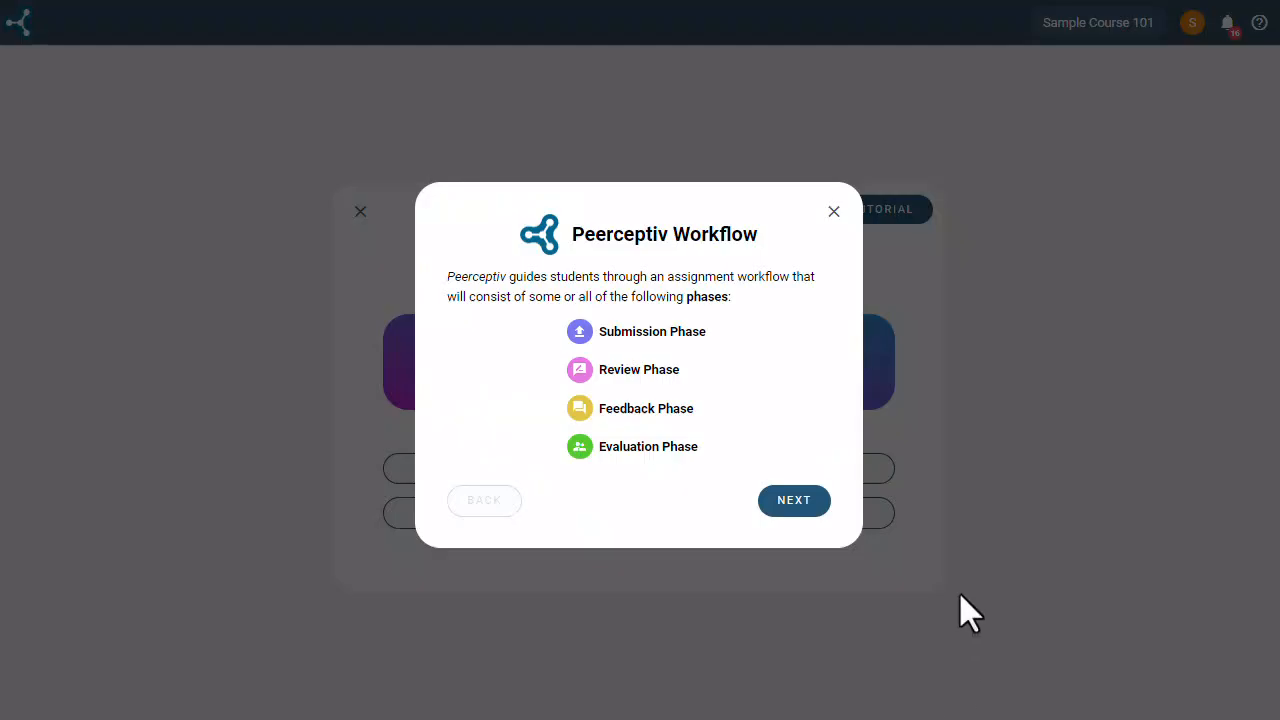
{"action": "left_click", "coordinate": [834, 212]}
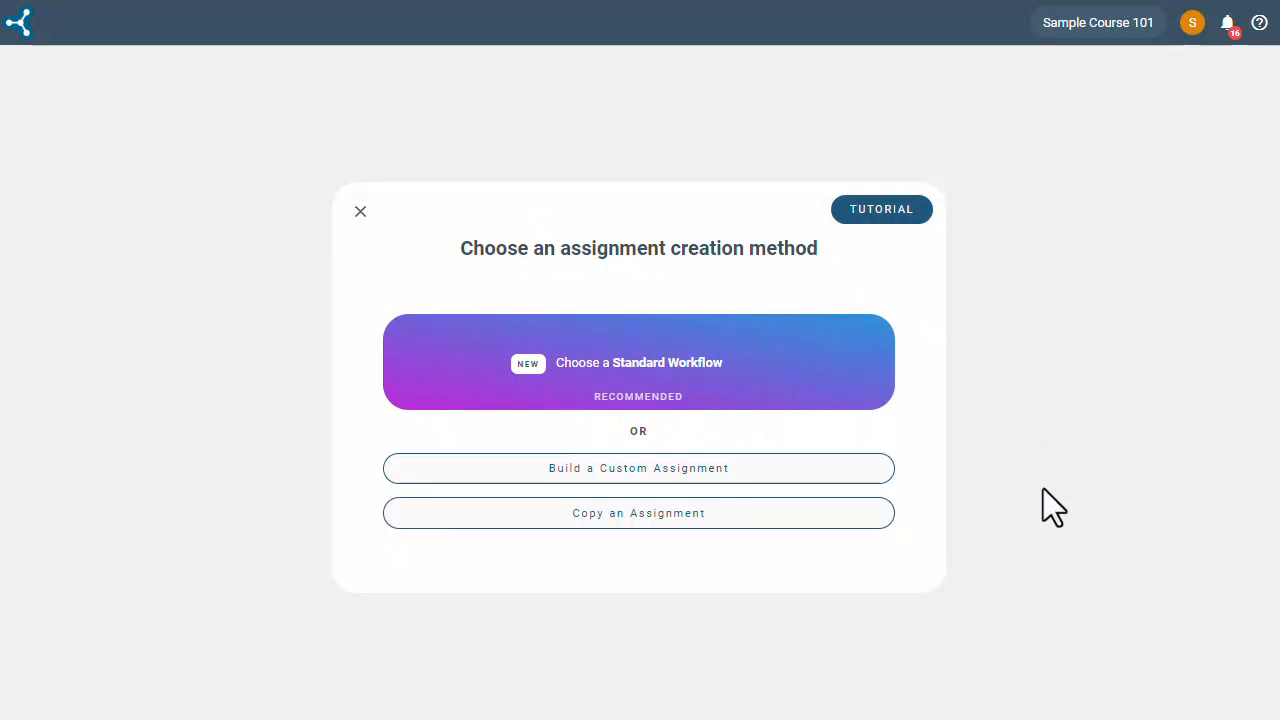
{"action": "left_click", "coordinate": [800, 368]}
{"action": "left_click", "coordinate": [506, 363]}
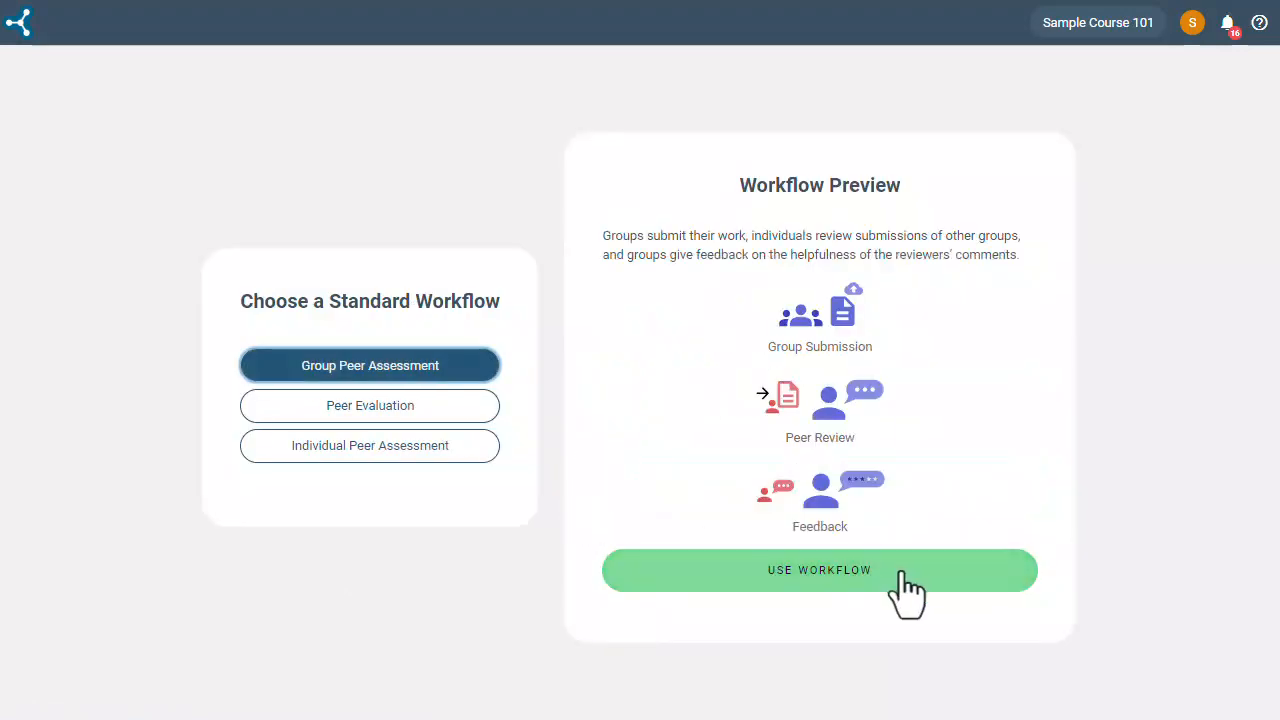
{"action": "left_click", "coordinate": [907, 594]}
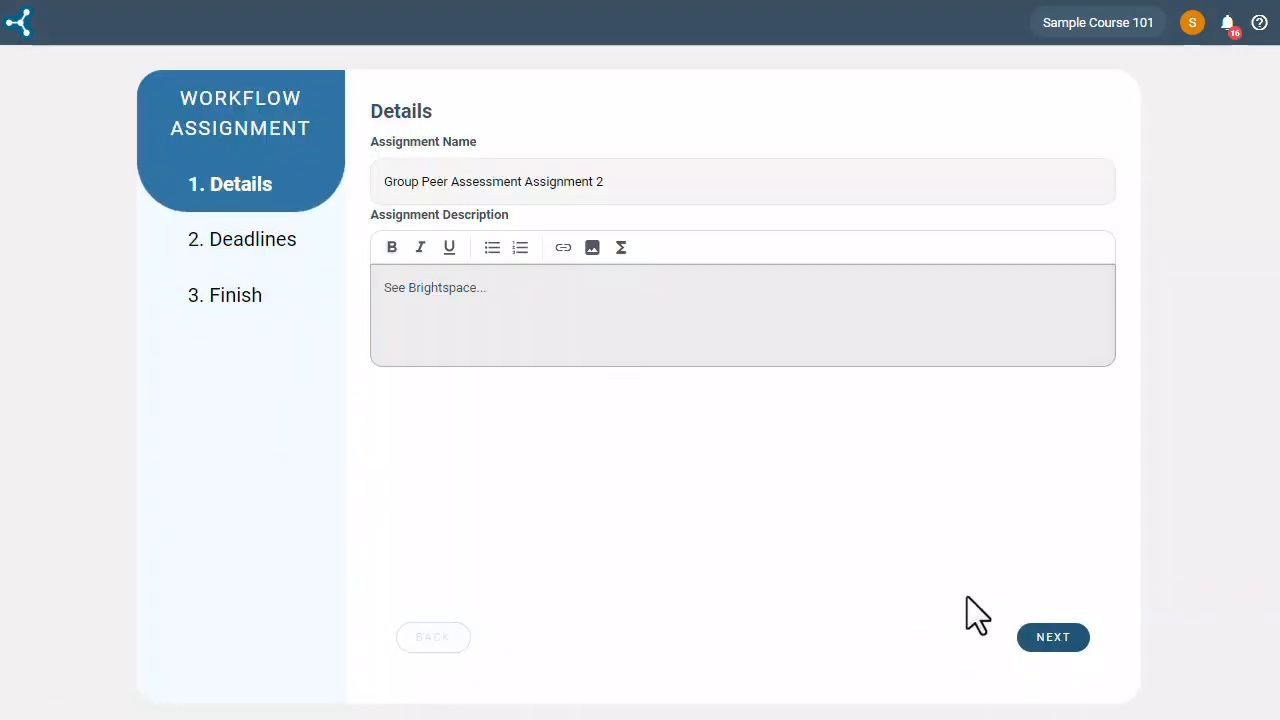
Step: Keep the name "Group Peer Assessment Assignment 2" and the proposed phase deadlines, and finish creating the assignment
{"action": "left_click", "coordinate": [1027, 645]}
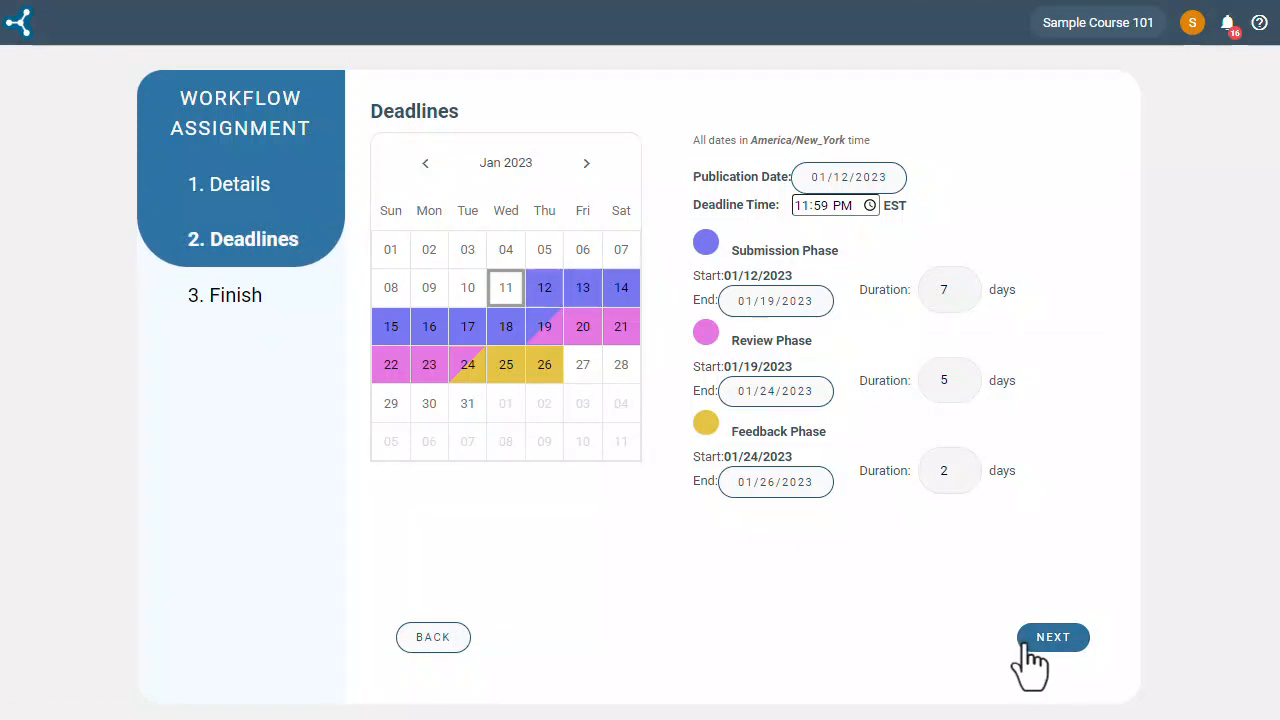
{"action": "left_click", "coordinate": [1027, 645]}
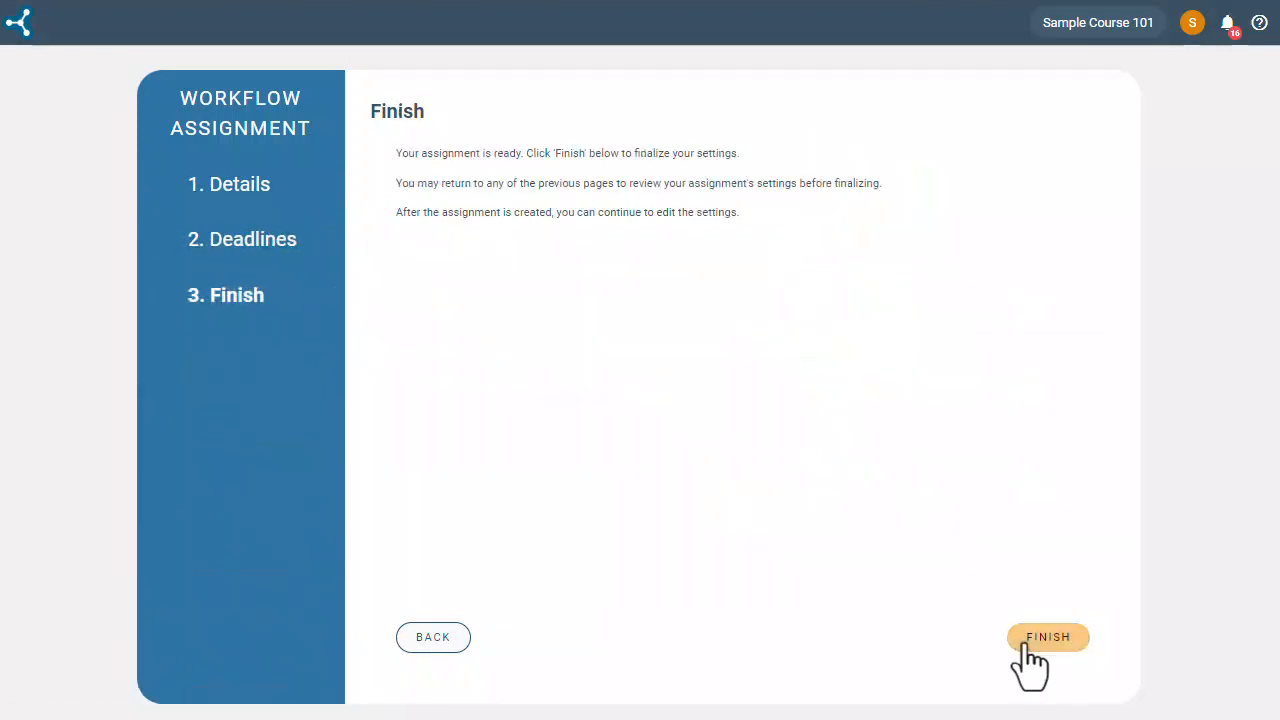
{"action": "left_click", "coordinate": [1030, 645]}
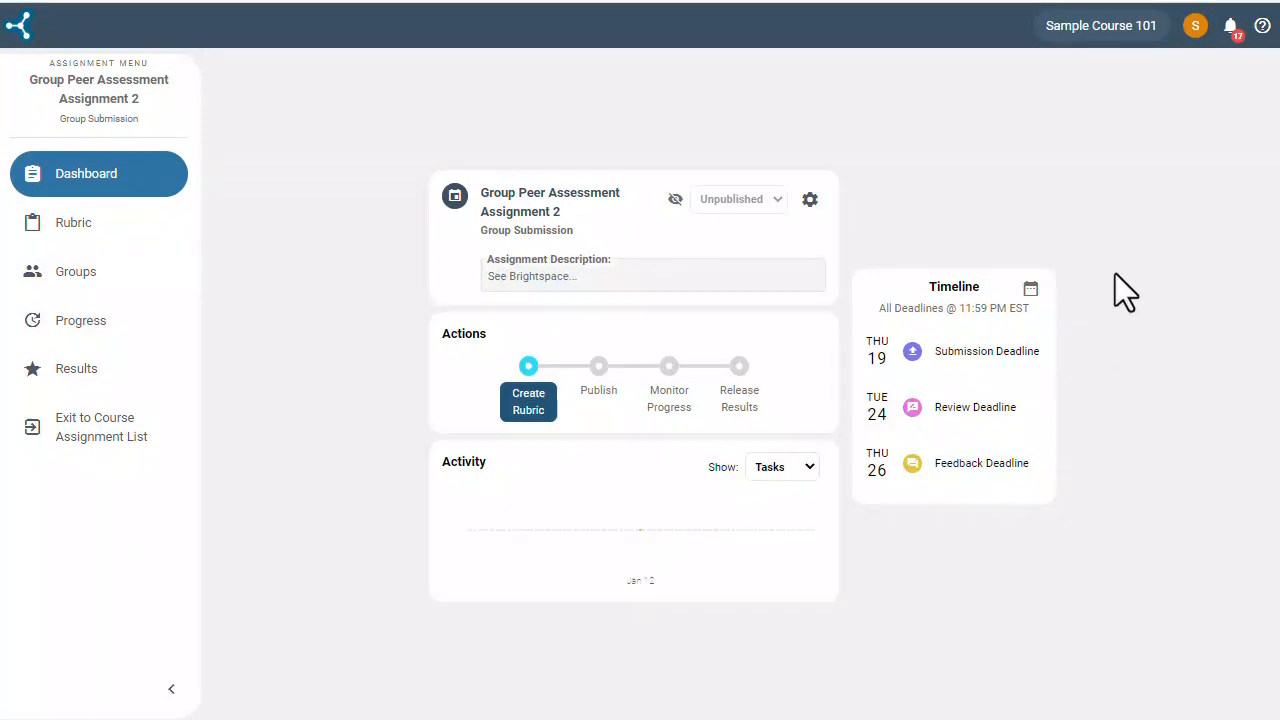
Step: Look over the course's navigation options and the assignment's Progress page, and return to the assignment Dashboard
{"action": "left_click", "coordinate": [1118, 44]}
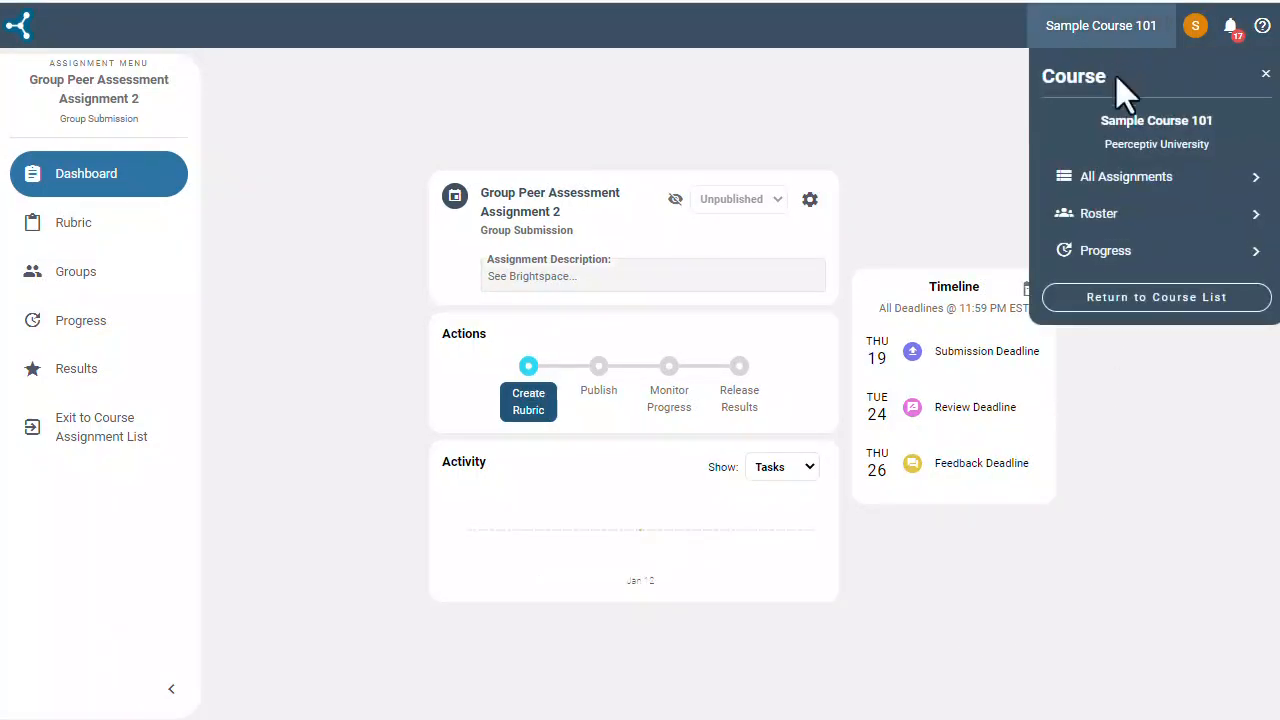
{"action": "left_click", "coordinate": [1110, 232]}
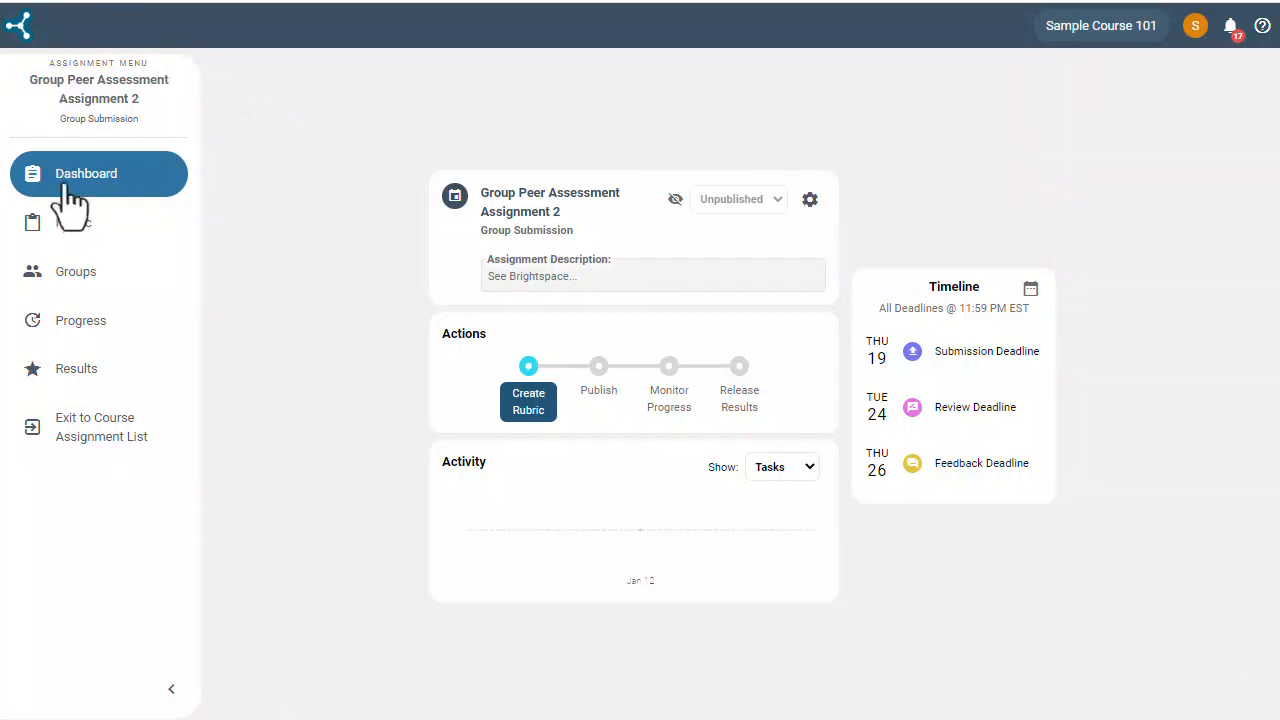
{"action": "left_click", "coordinate": [118, 324]}
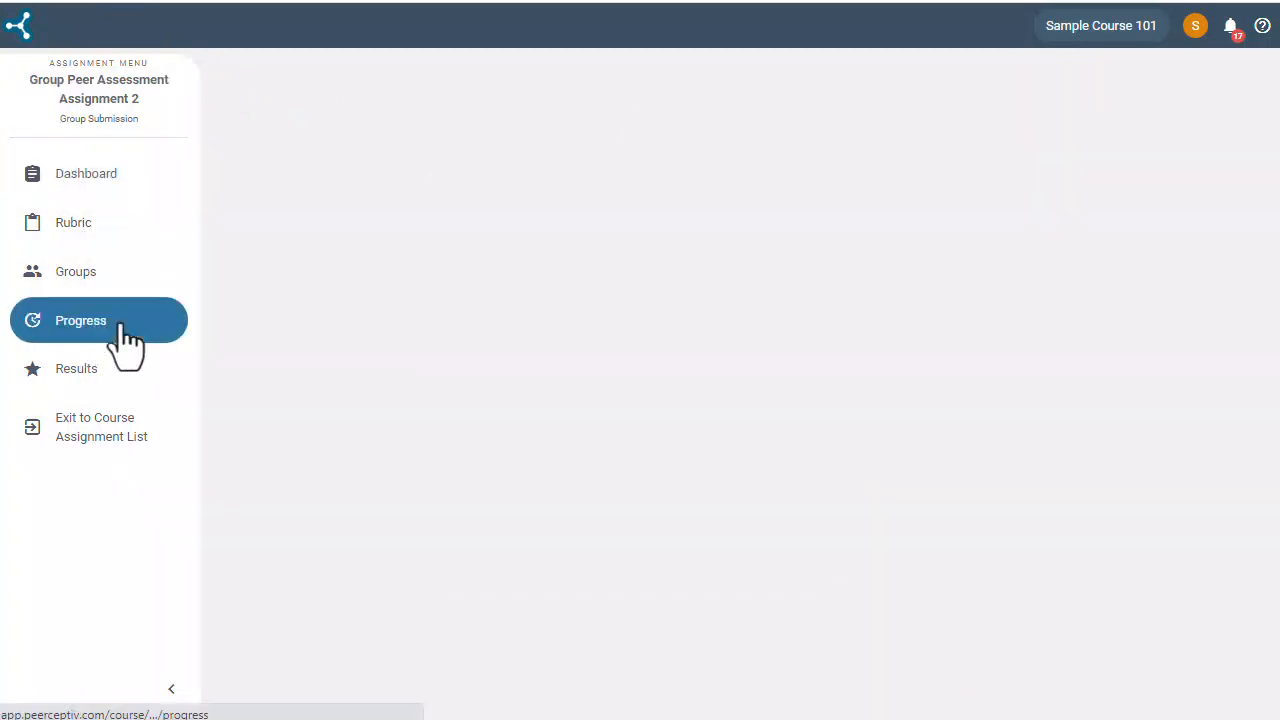
{"action": "left_click", "coordinate": [126, 188]}
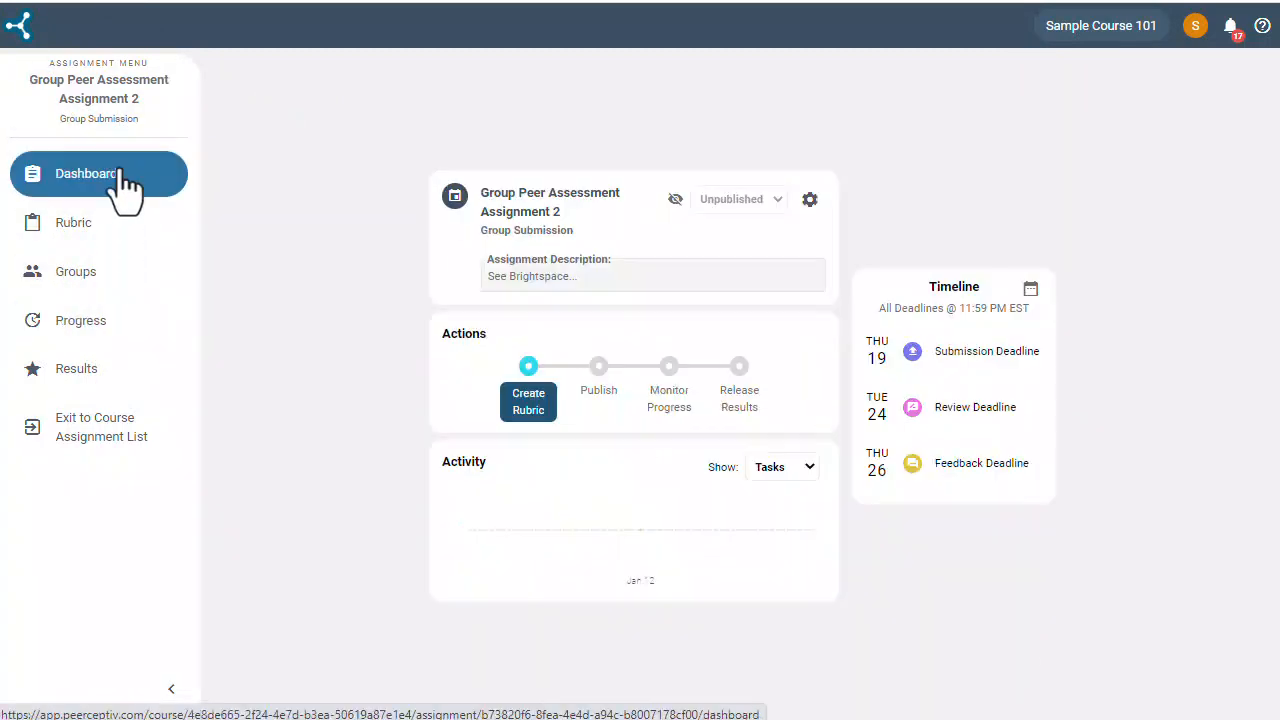
Step: Open the management options of Group Peer Assessment Assignment 2
{"action": "left_click", "coordinate": [810, 200]}
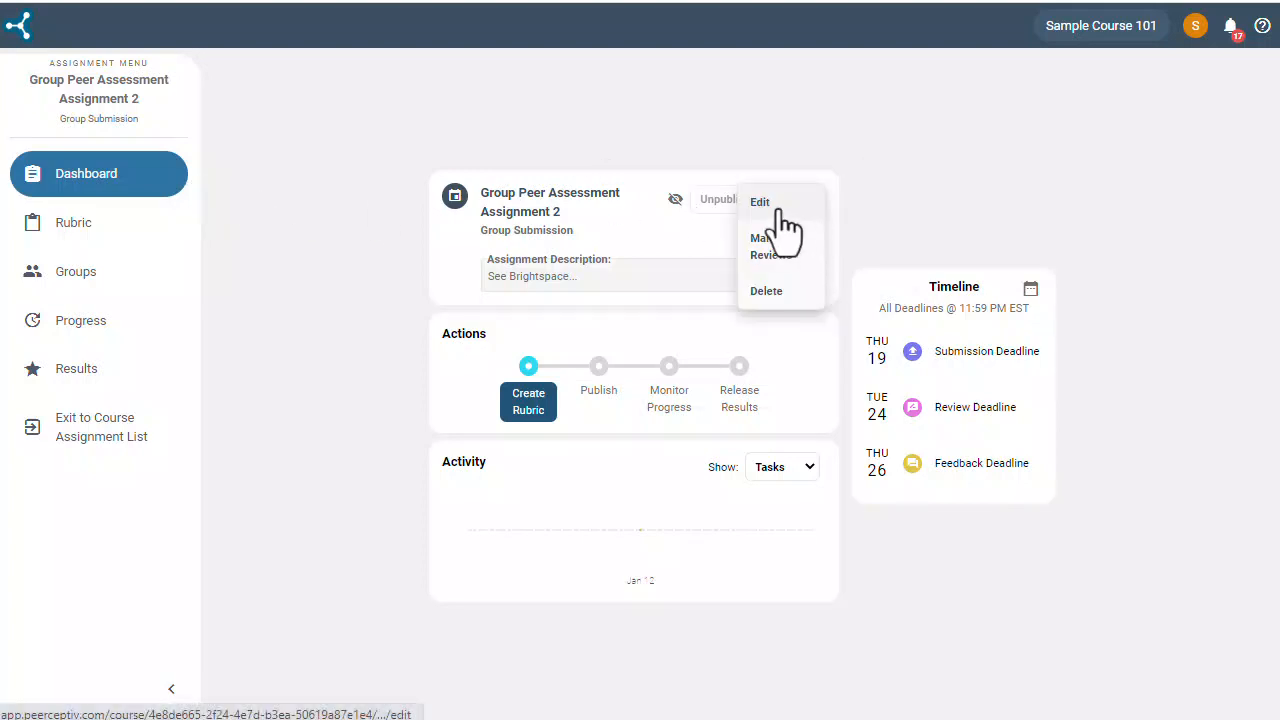